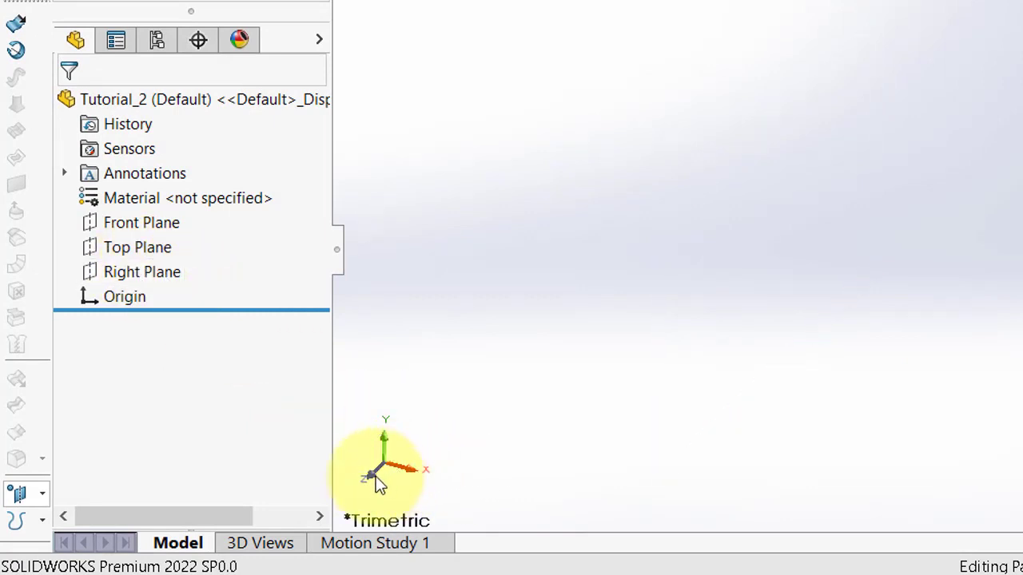
Select the Front Plane of Tutorial_2 in the FeatureManager design tree.
left_click(164, 227)
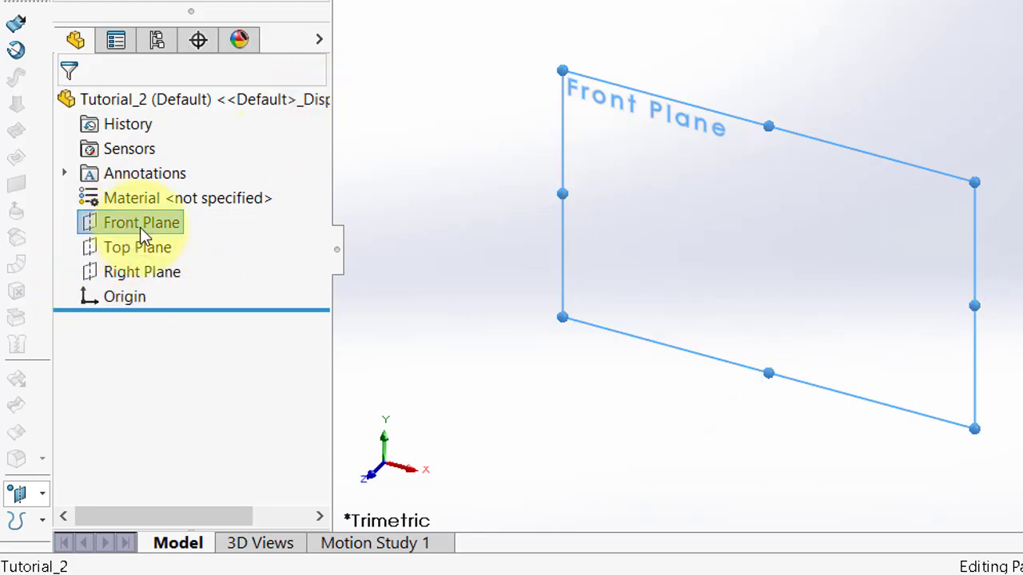
Create Sketch1 on the Front Plane from its context toolbar.
left_click(251, 230)
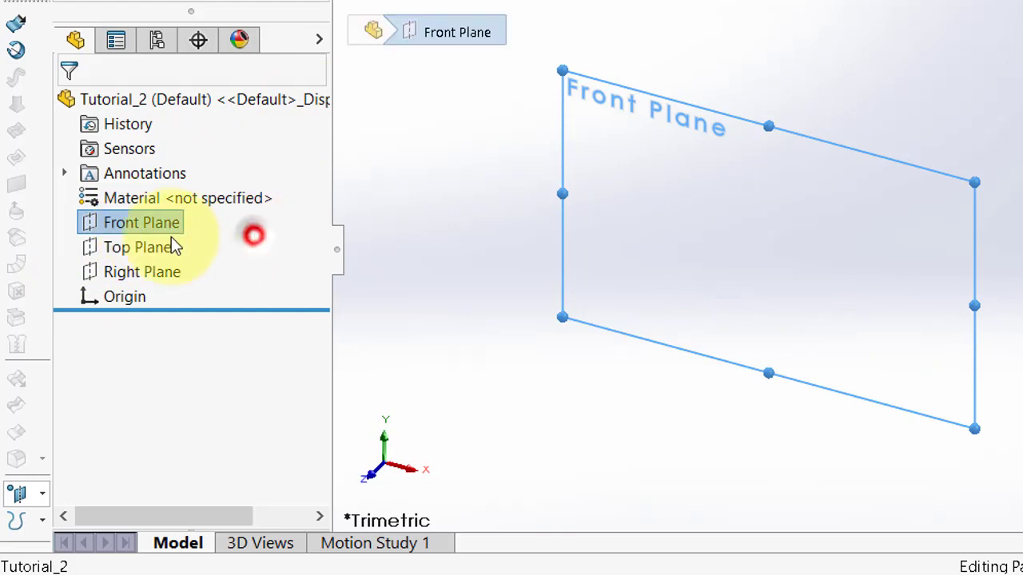
left_click(125, 224)
left_click(97, 222)
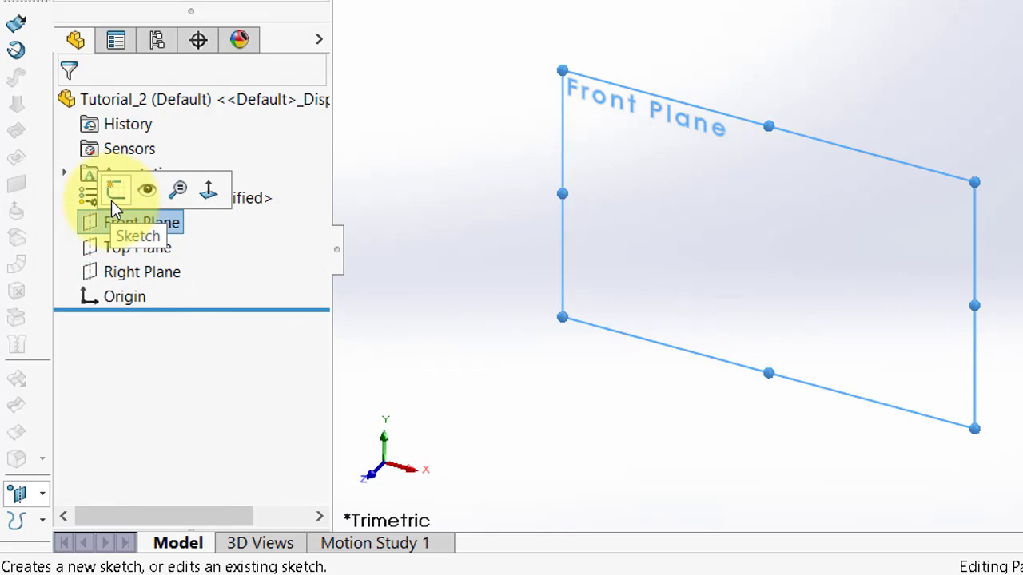
left_click(114, 197)
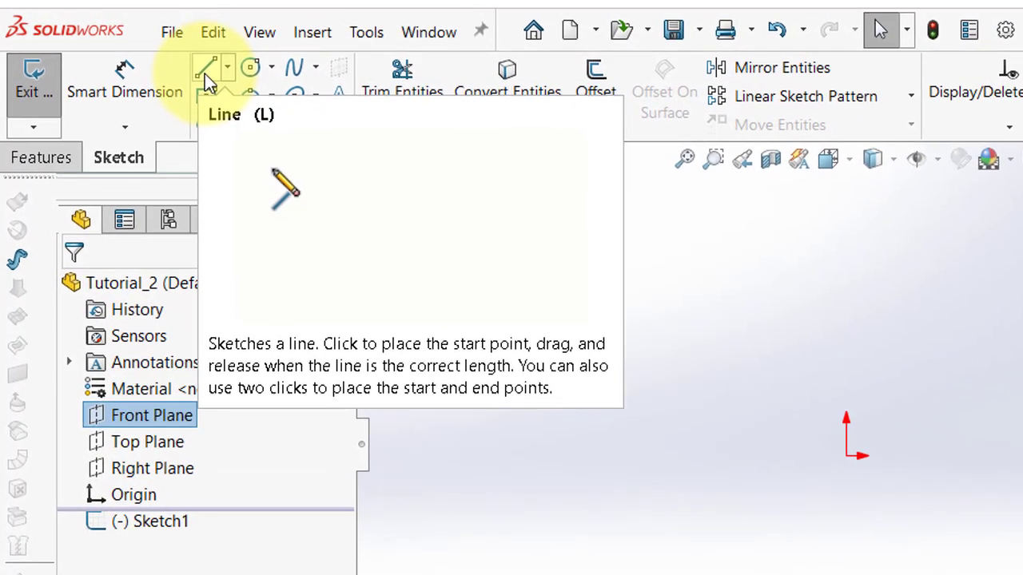
Start a line at the sketch origin with the Line tool.
left_click(149, 50)
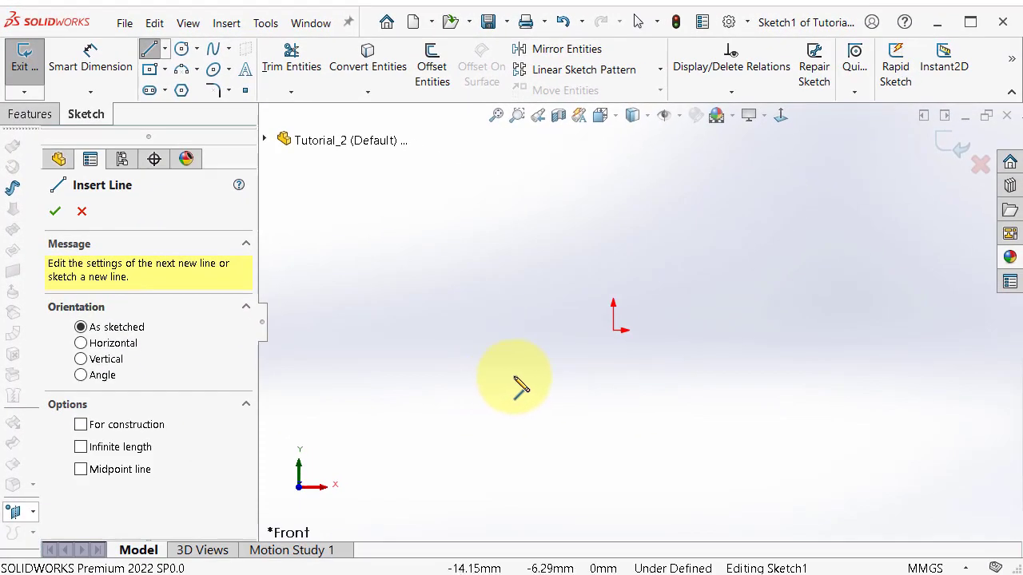
scroll(639, 354, "down", 5)
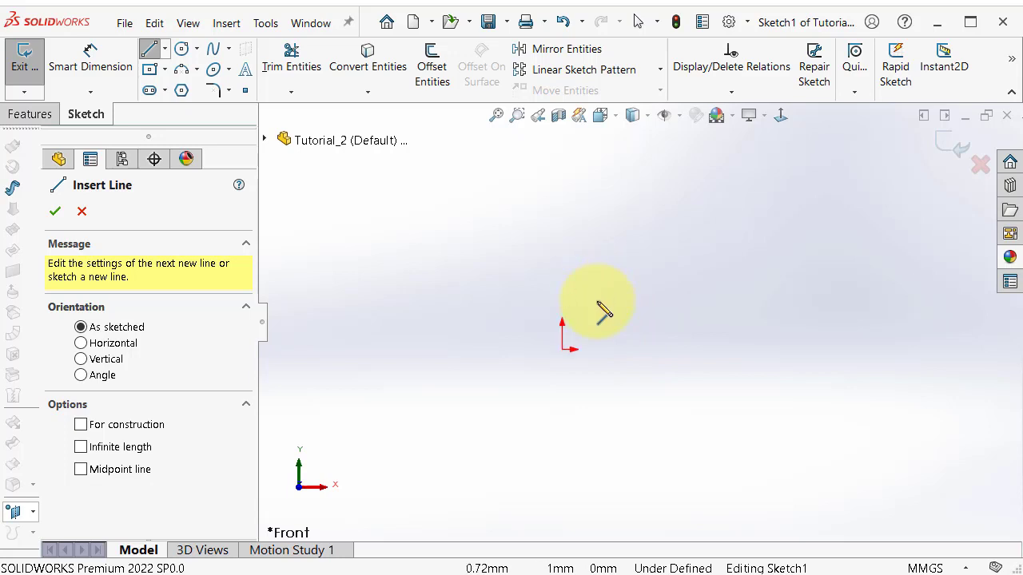
scroll(620, 320, "down", 1)
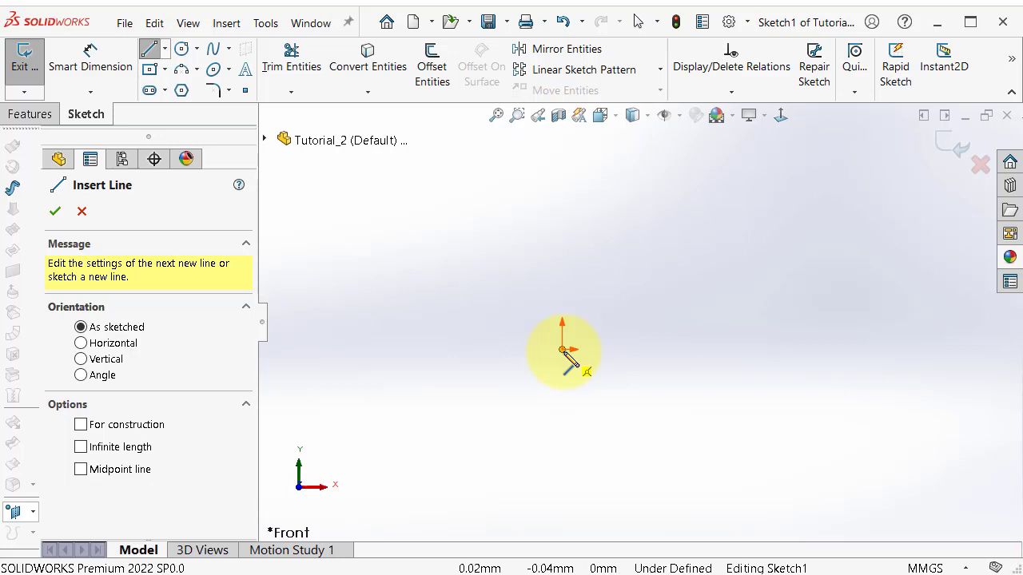
left_click(564, 350)
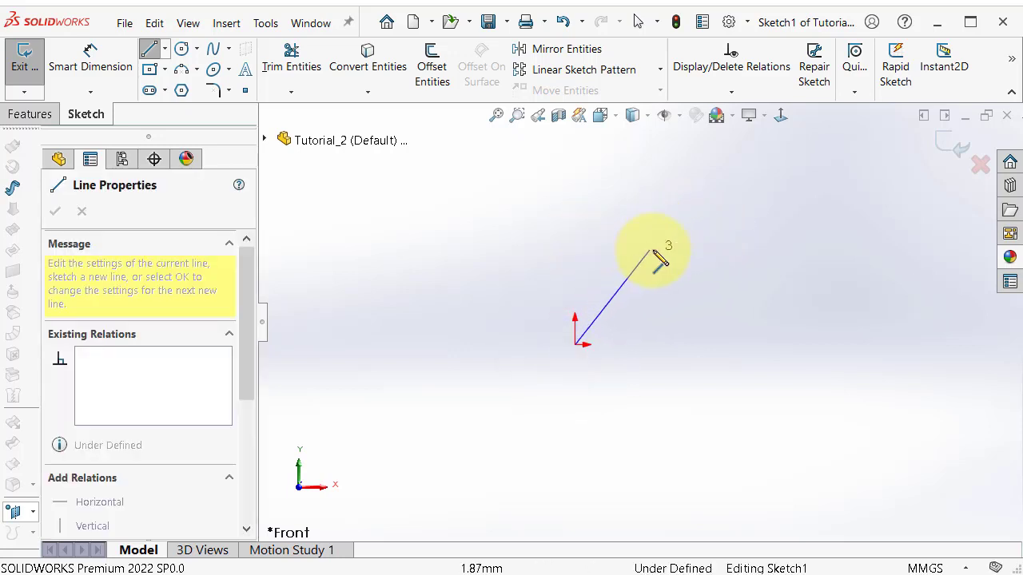
End the sloped line up and to the right of the origin, then exit line drawing.
scroll(664, 249, "down", 2)
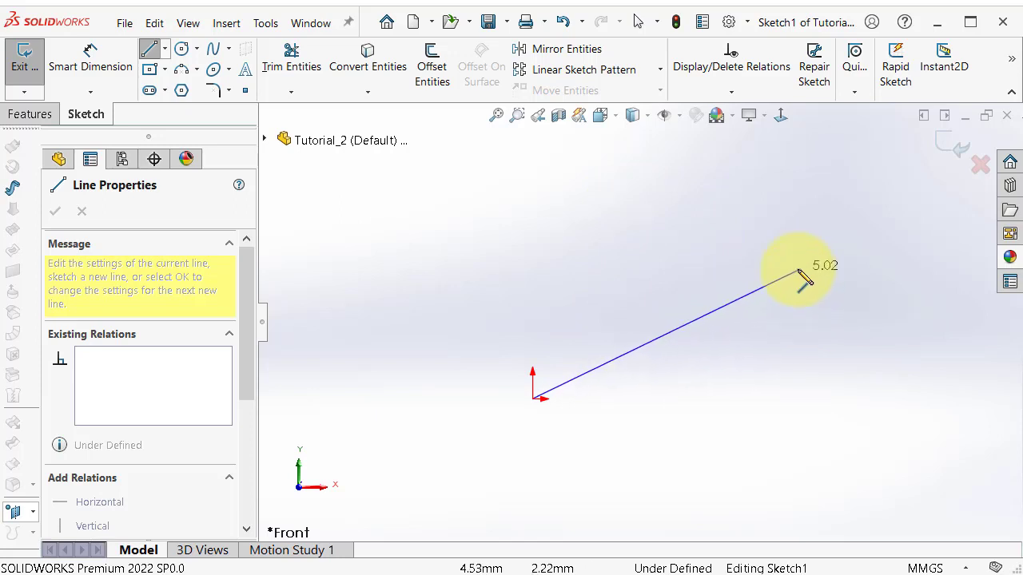
scroll(714, 252, "up", 2)
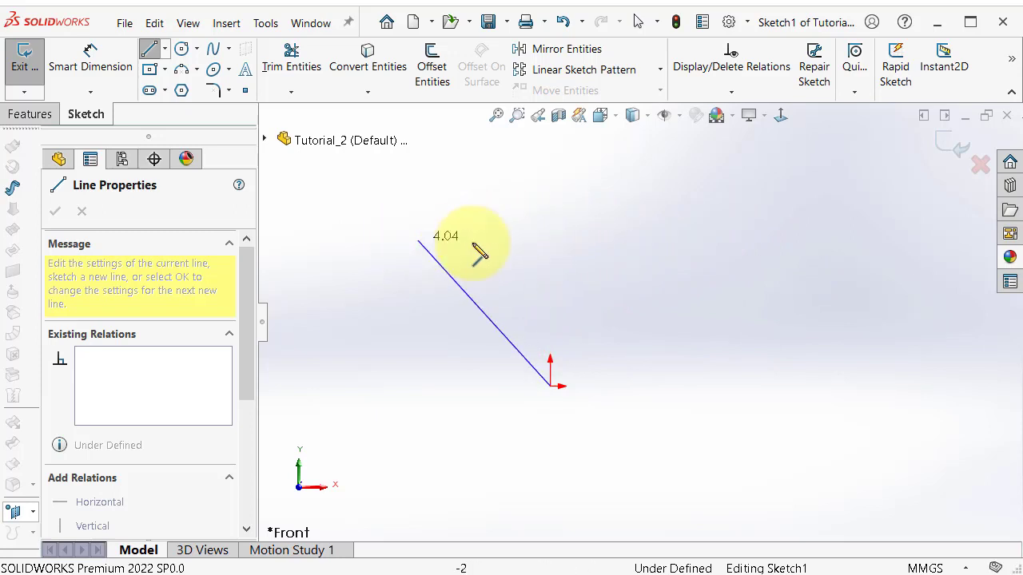
scroll(763, 276, "up", 1)
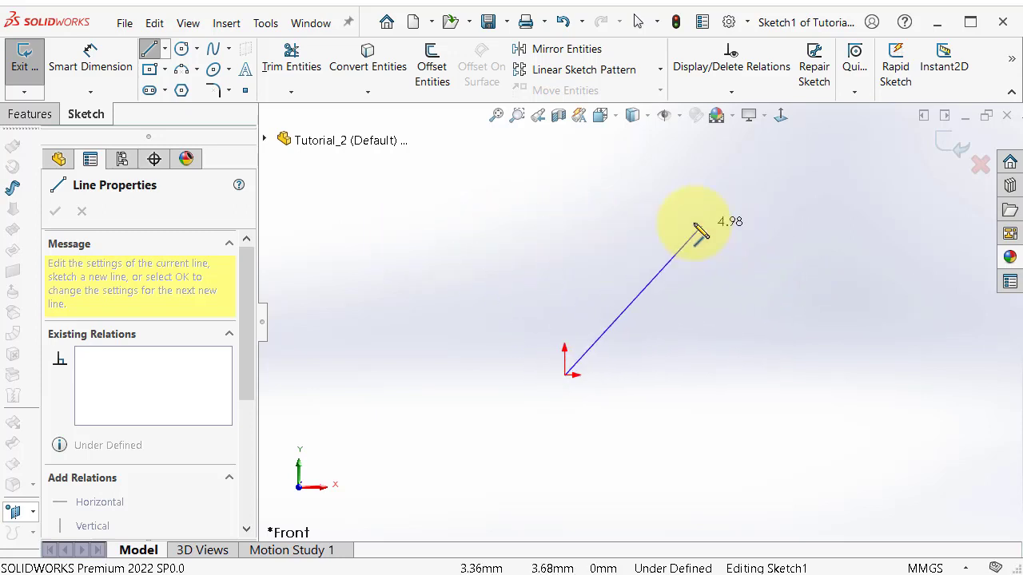
scroll(759, 278, "down", 3)
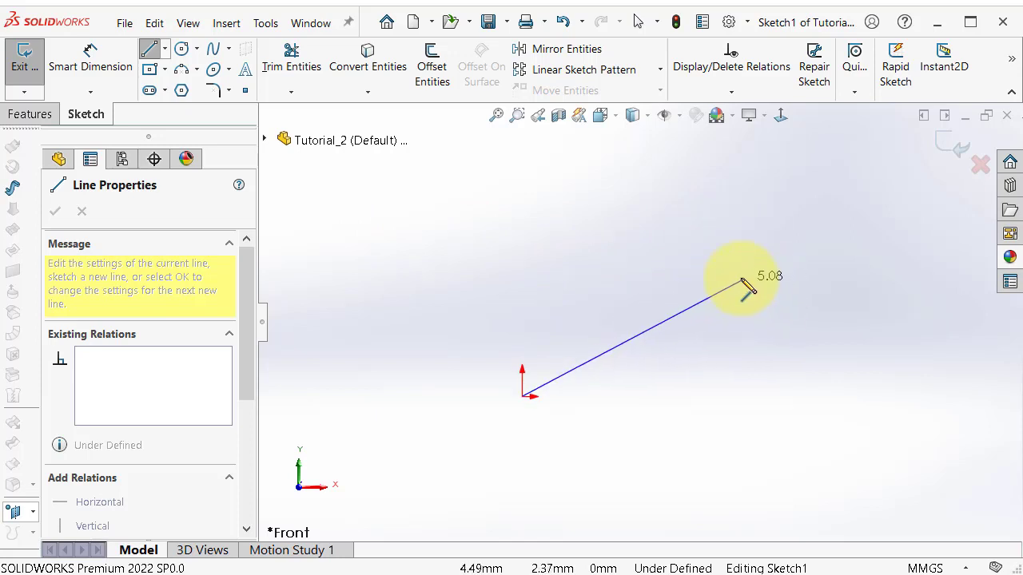
scroll(467, 232, "up", 1)
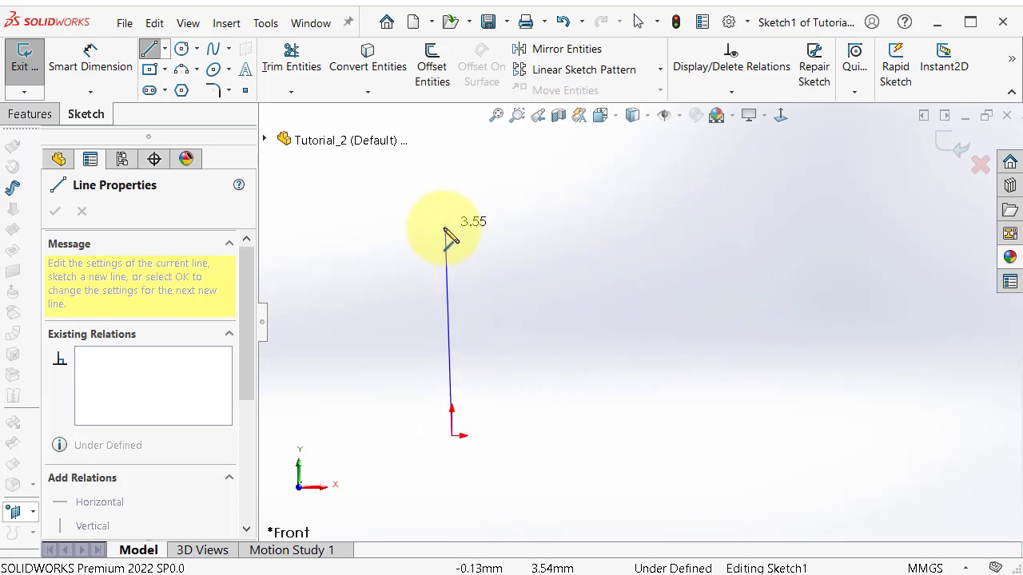
scroll(379, 247, "up", 1)
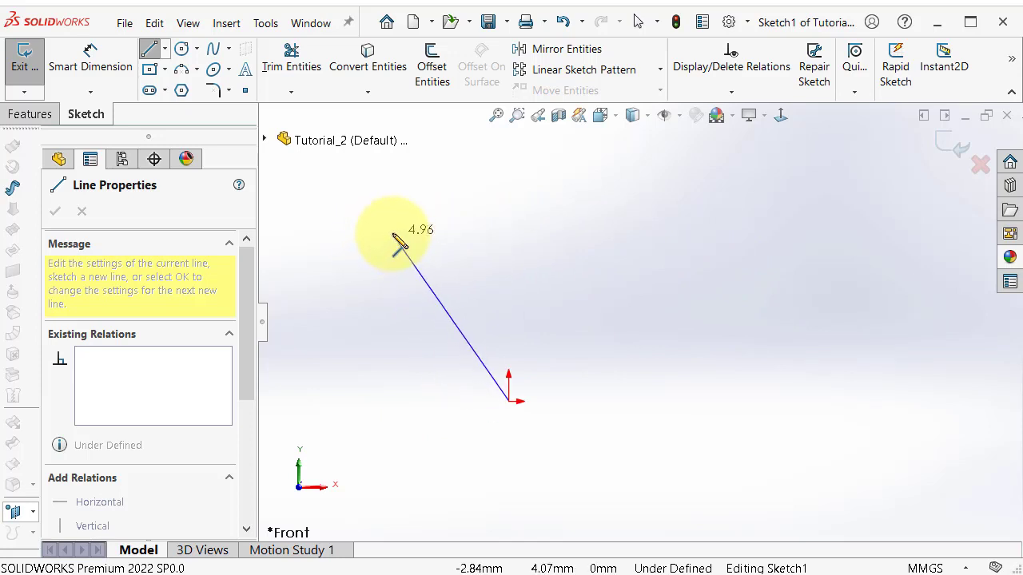
scroll(463, 254, "up", 1)
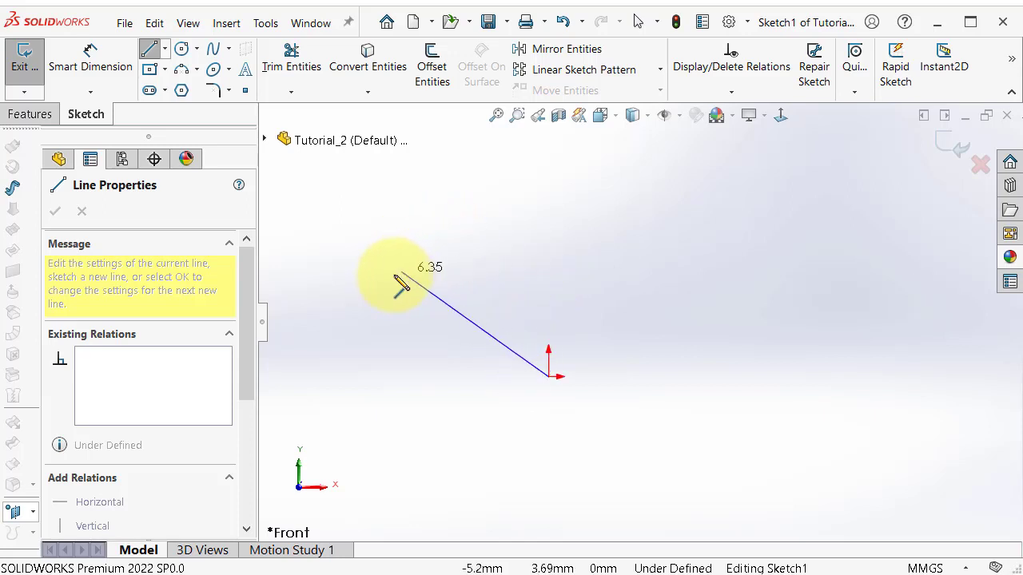
scroll(713, 293, "down", 4)
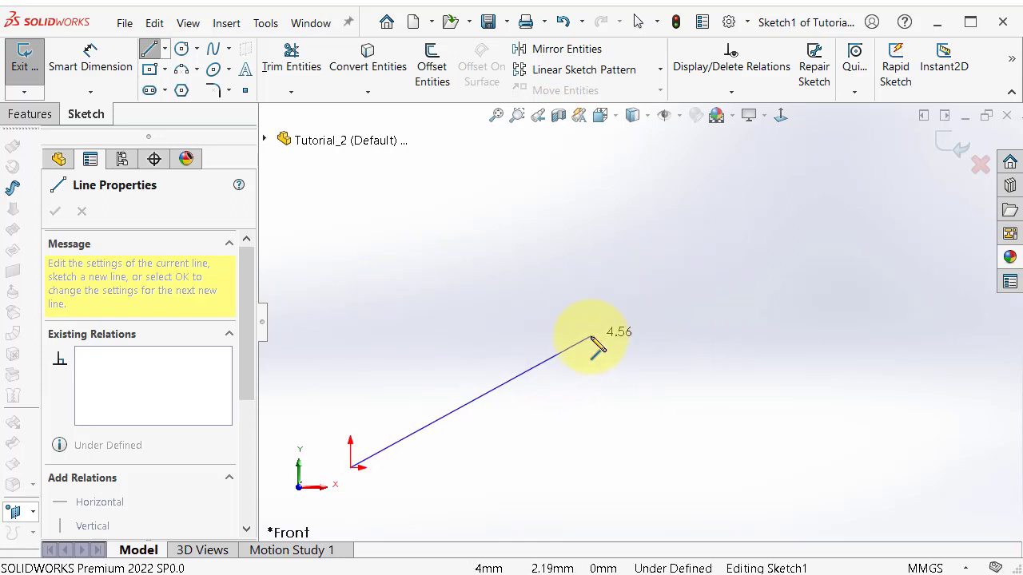
left_click(617, 304)
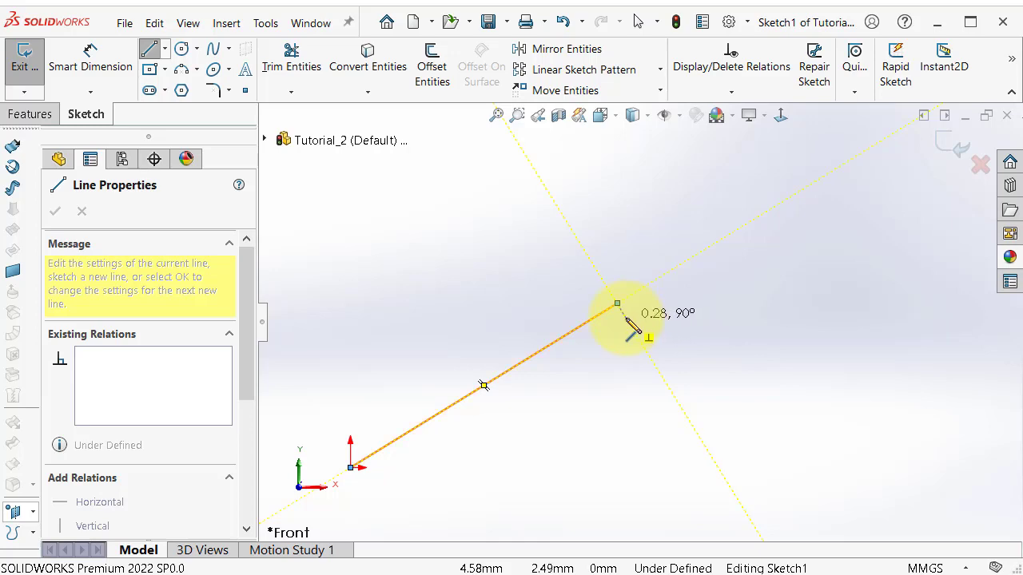
right_click(654, 332)
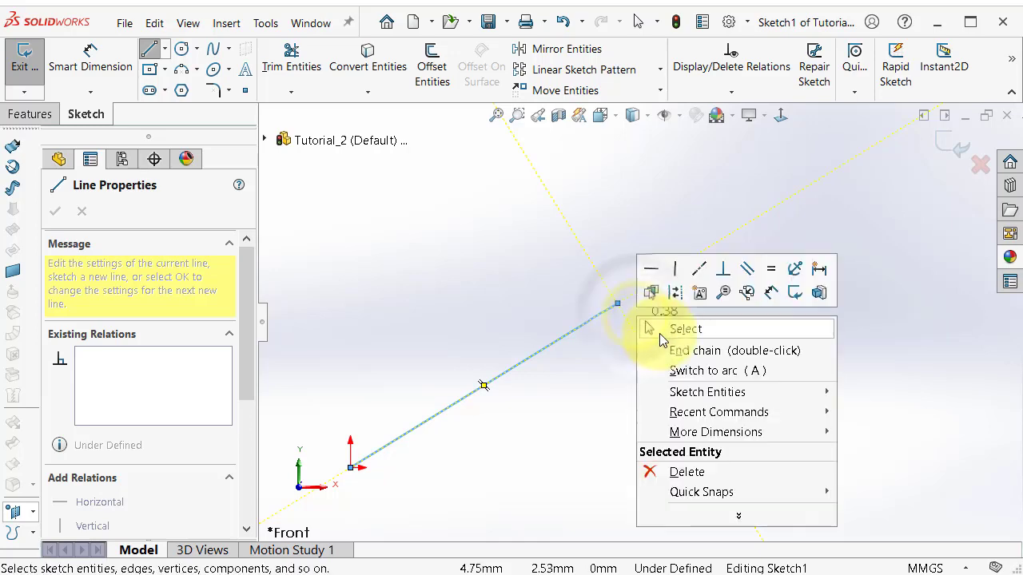
left_click(659, 333)
scroll(643, 316, "up", 2)
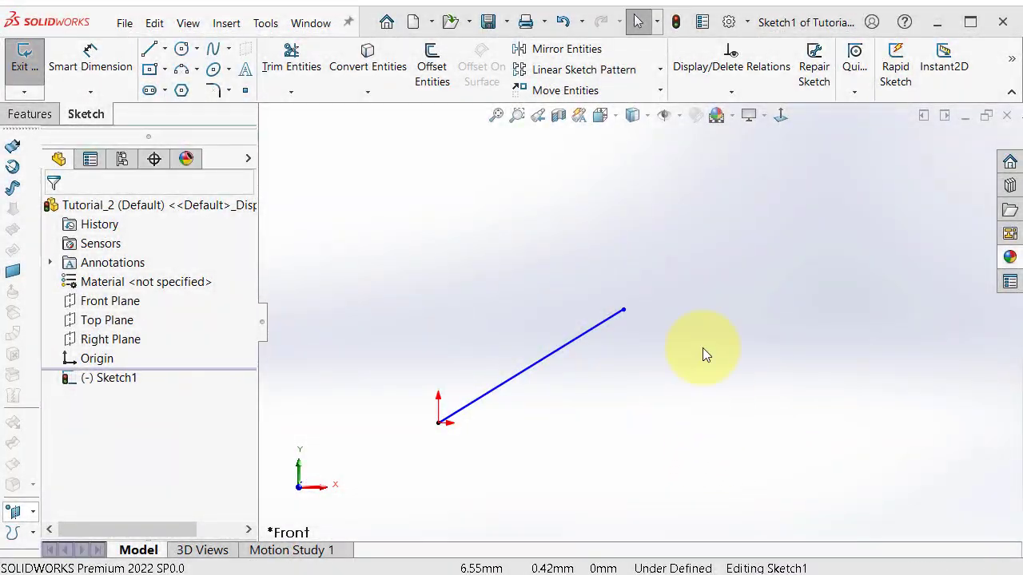
Draw a separate horizontal line starting left of the origin, then end line drawing.
left_click(149, 52)
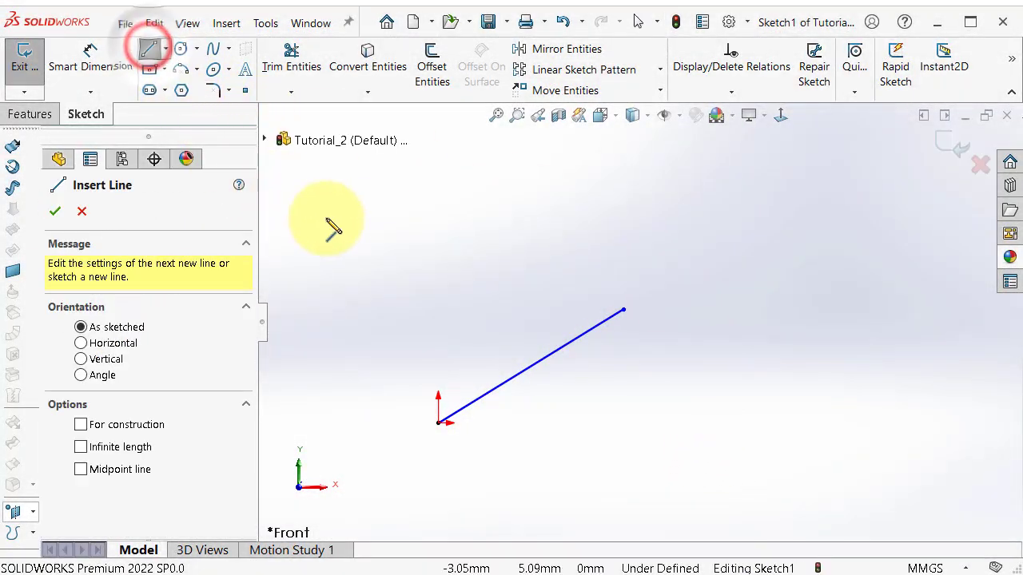
scroll(451, 283, "up", 1)
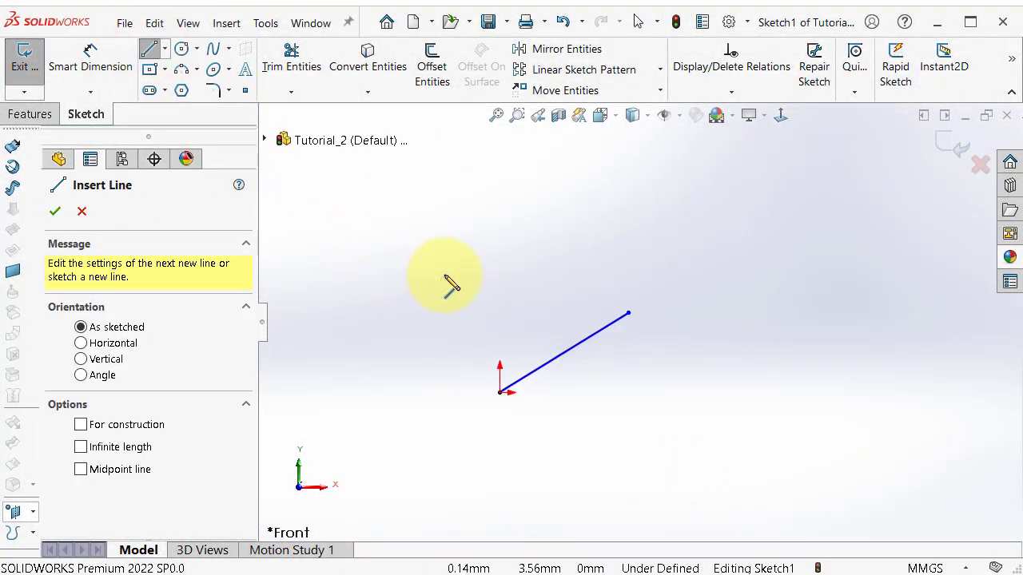
left_click(355, 295)
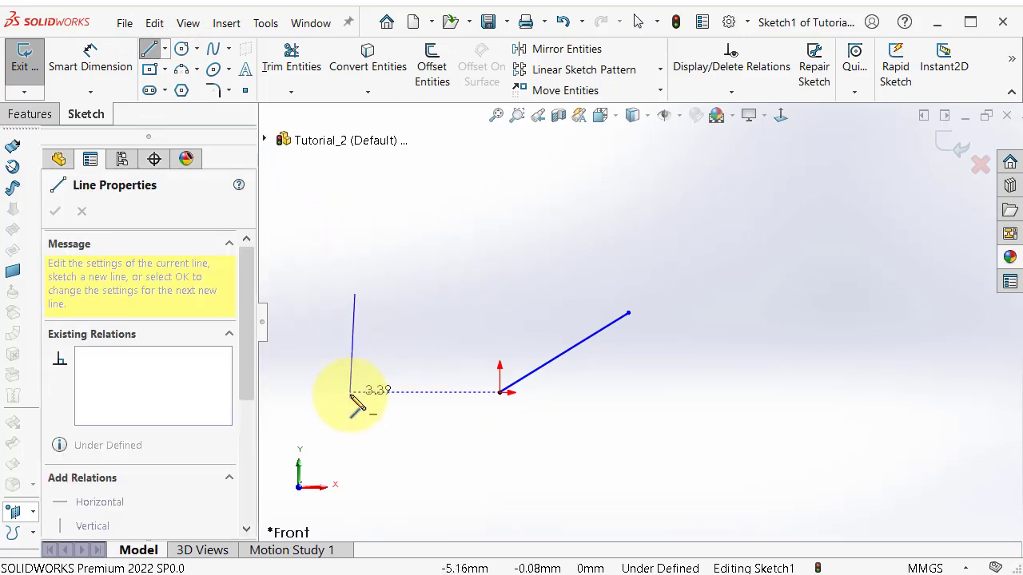
scroll(355, 399, "down", 2)
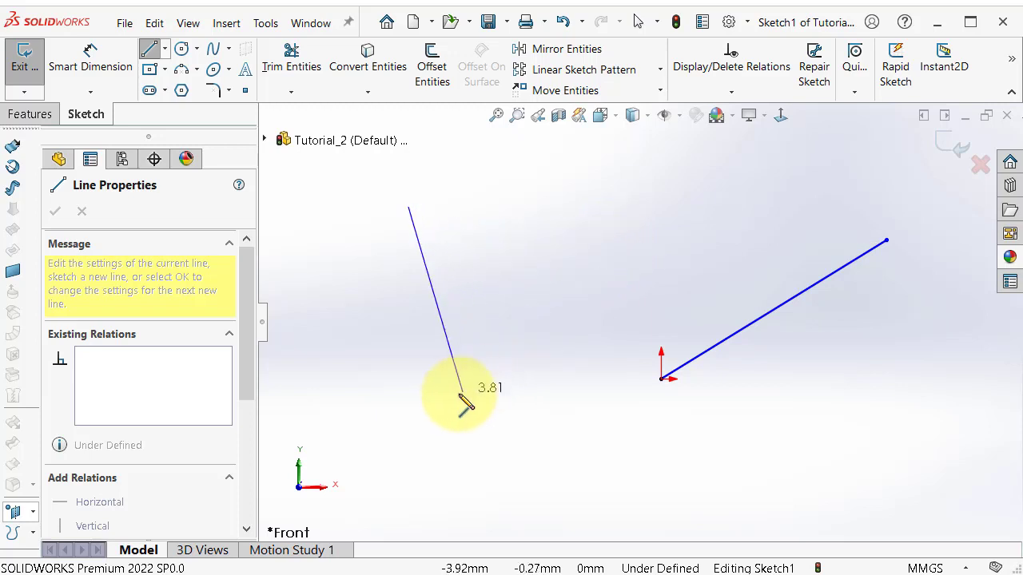
scroll(410, 320, "up", 2)
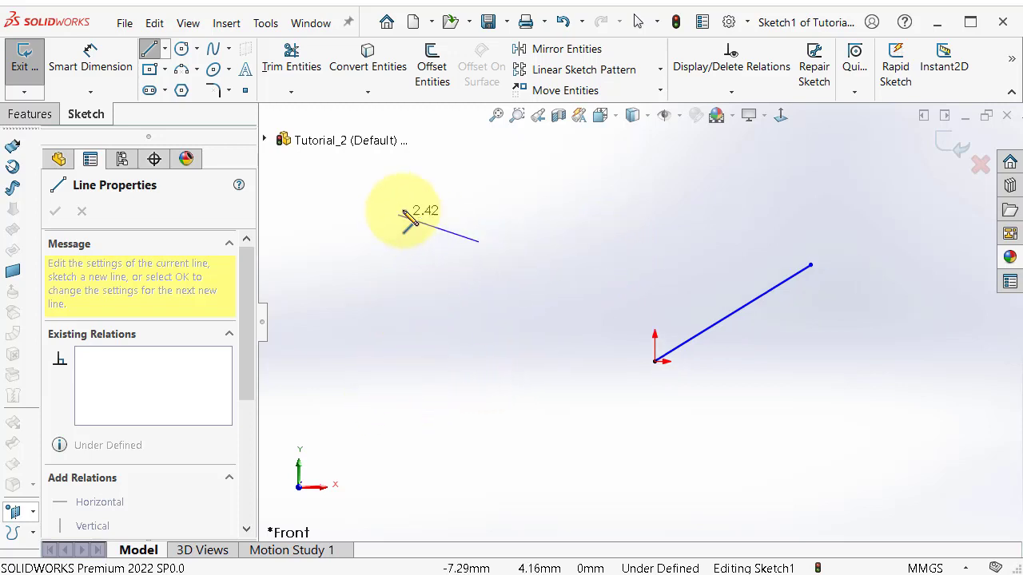
scroll(477, 202, "down", 1)
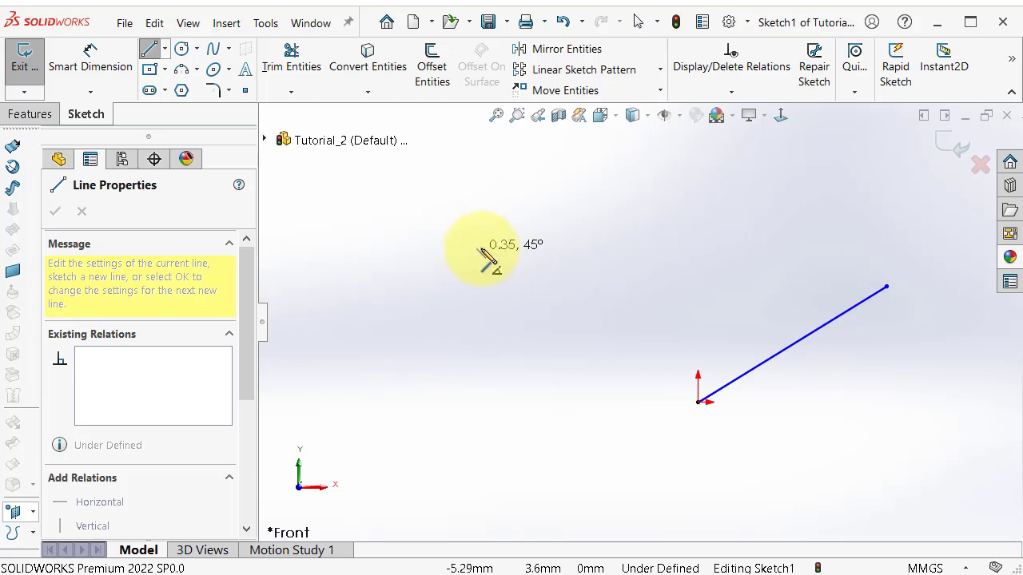
scroll(539, 271, "down", 3)
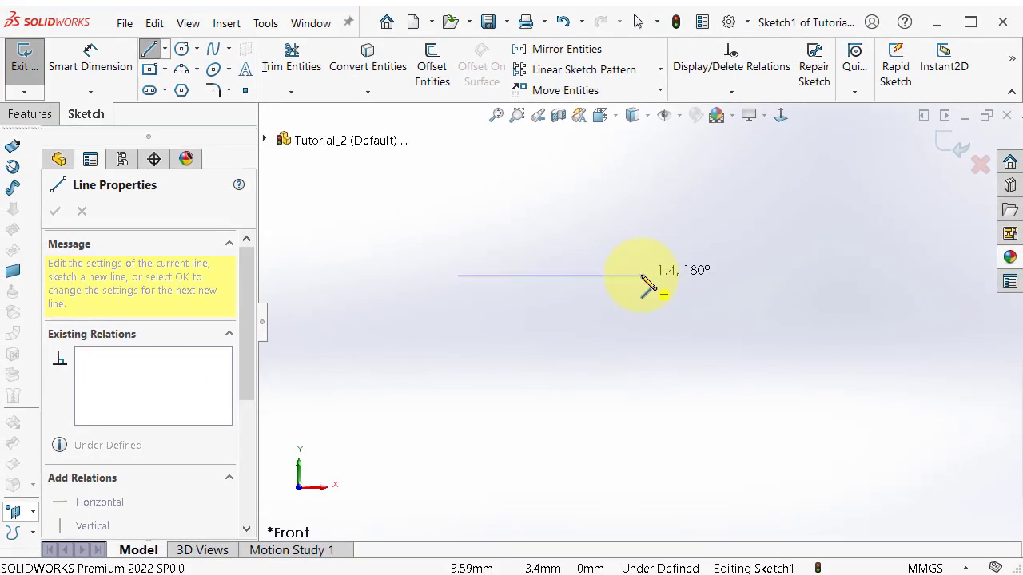
left_click(642, 276)
right_click(677, 292)
left_click(707, 305)
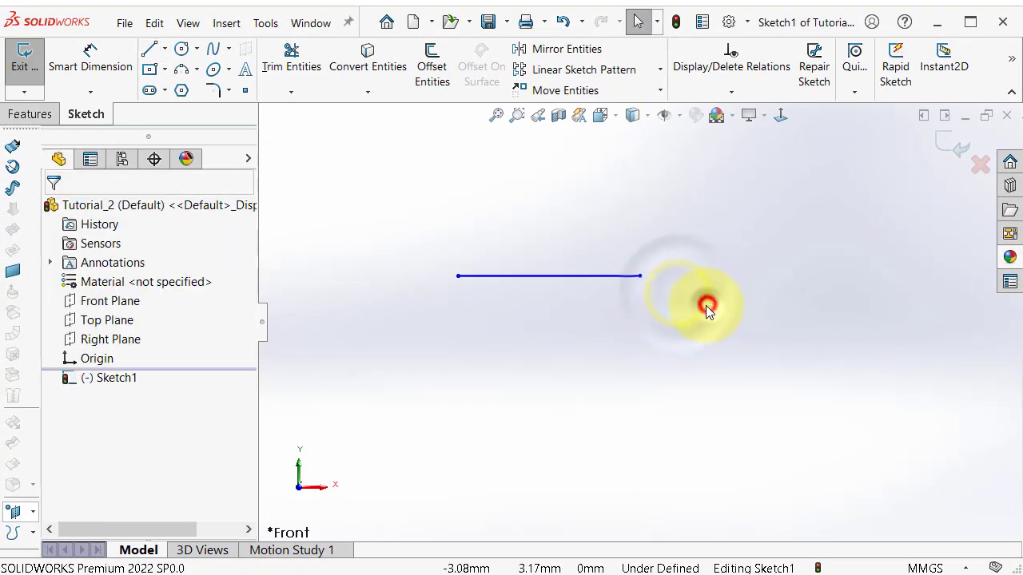
Drag the horizontal line's endpoint inward to shorten it.
left_click(611, 279)
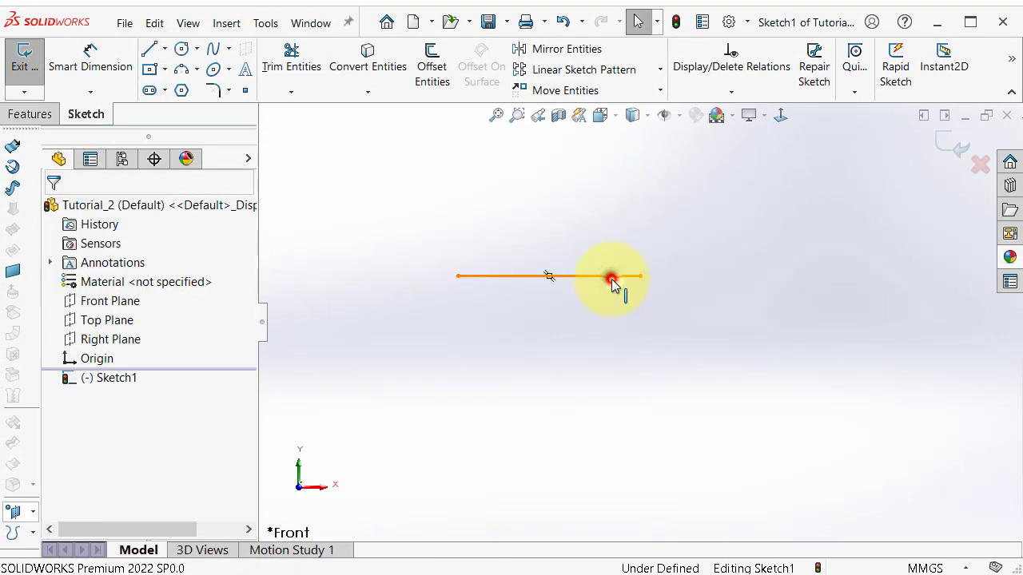
scroll(560, 288, "down", 5)
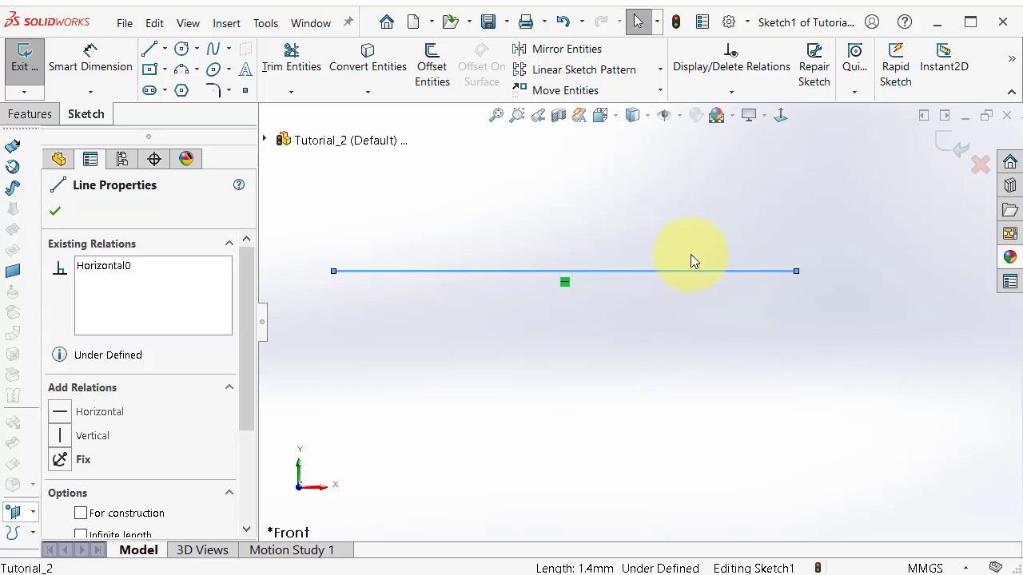
scroll(774, 322, "up", 2)
left_click(695, 233)
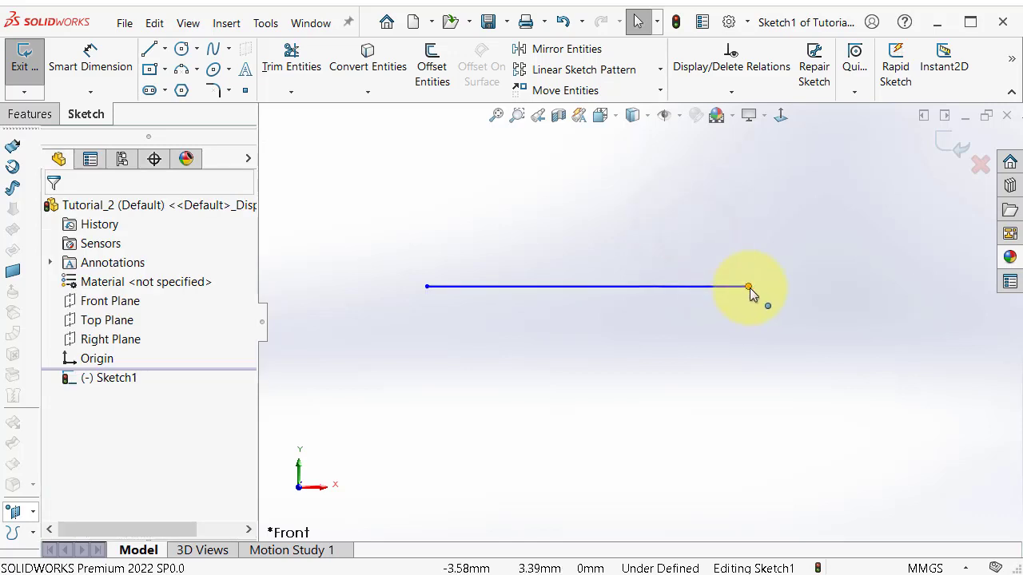
left_click_drag(747, 288, 698, 315)
Zoom out to show the origin and long line, and start the Line tool.
key("z")
key("z")
scroll(879, 421, "down", 3)
key("z")
scroll(832, 357, "down", 3)
scroll(872, 364, "down", 2)
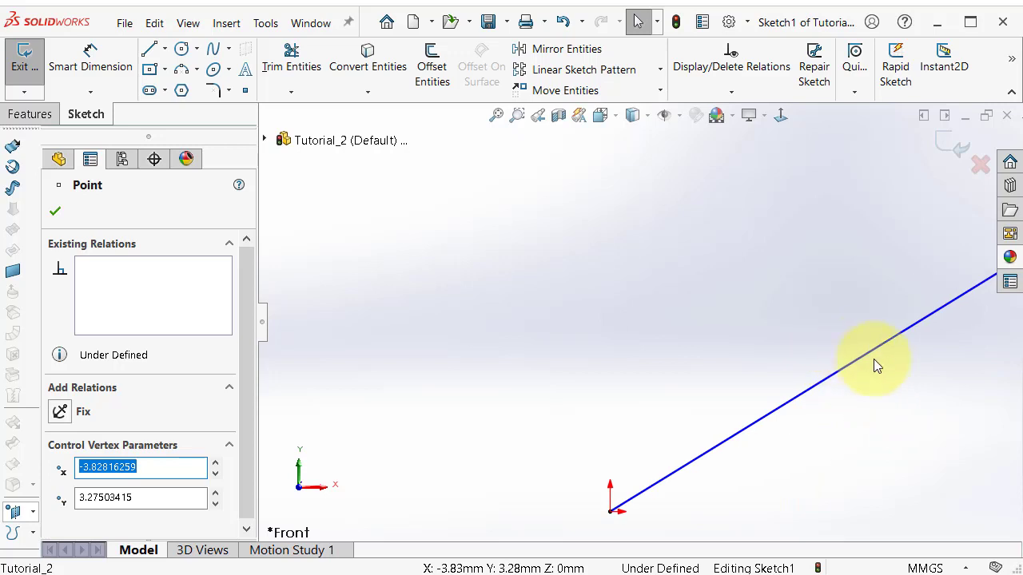
left_click(149, 48)
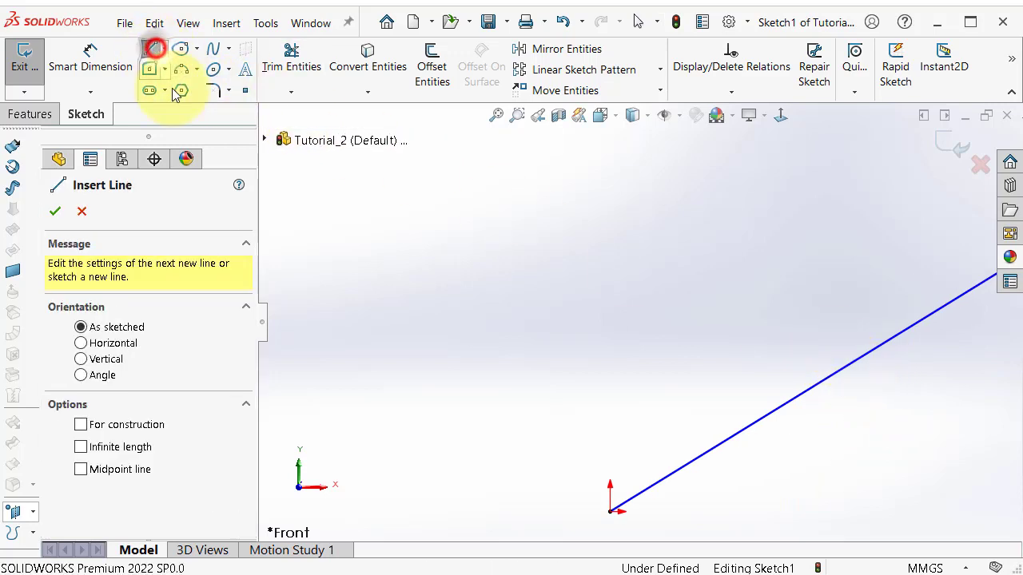
Draw a line from the left ending at the diagonal line's midpoint, then stop drawing.
key("z")
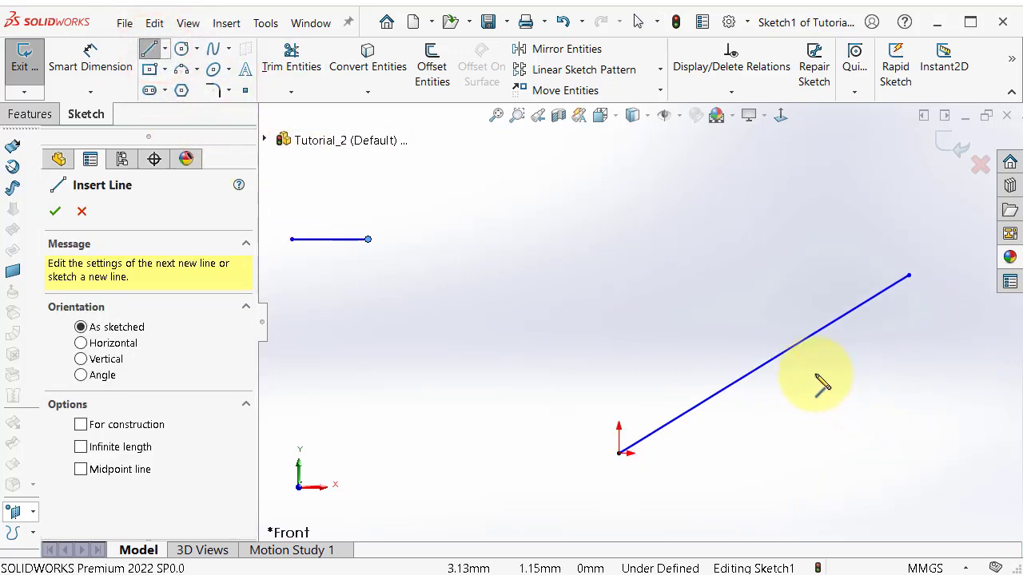
left_click(544, 321)
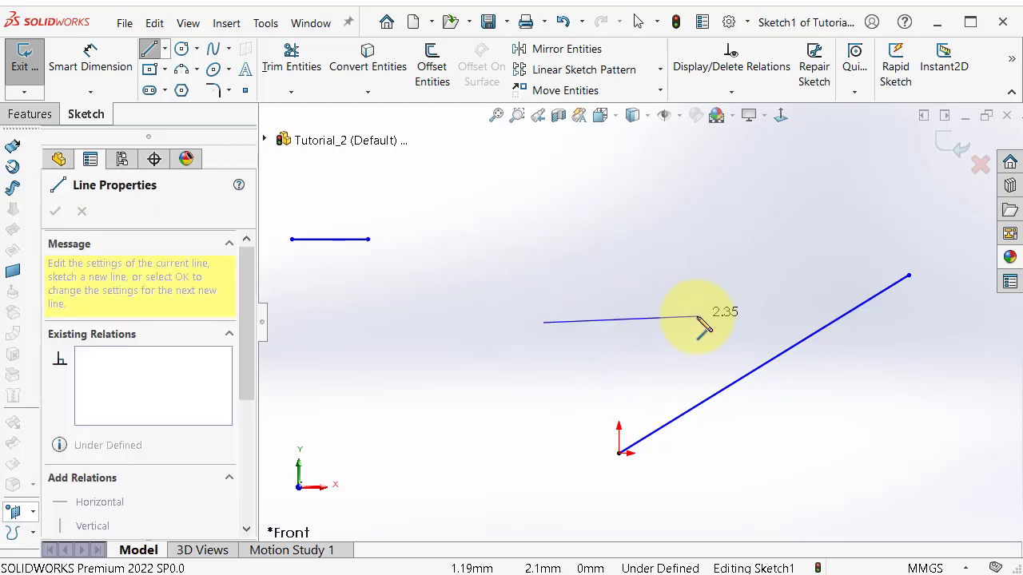
scroll(703, 326, "down", 2)
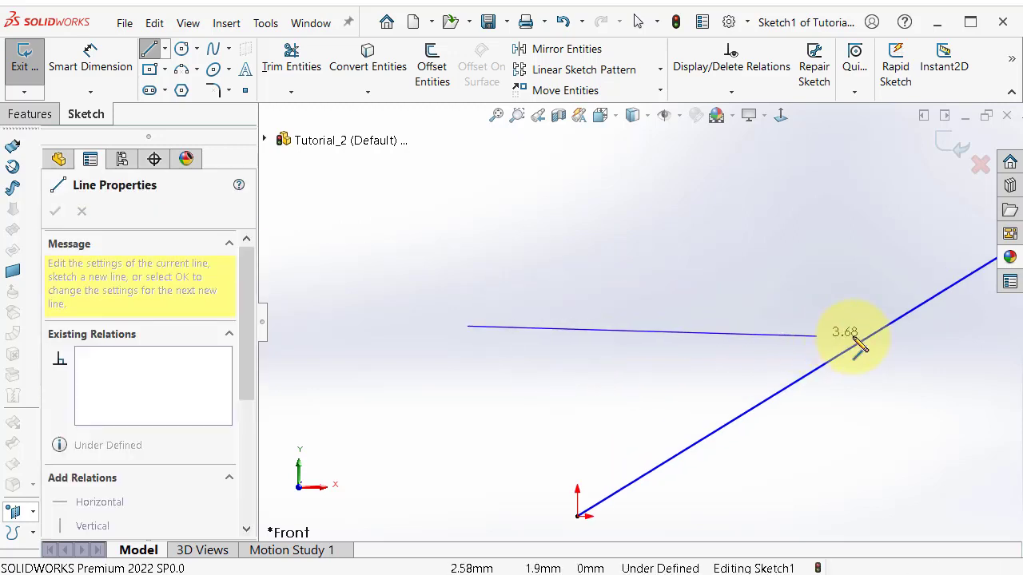
scroll(851, 340, "up", 1)
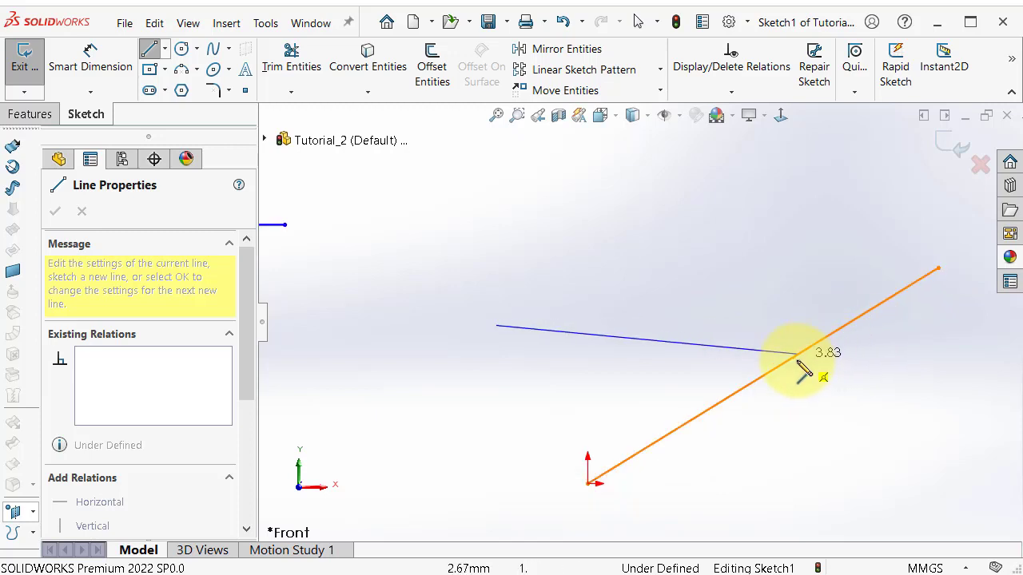
scroll(753, 369, "down", 2)
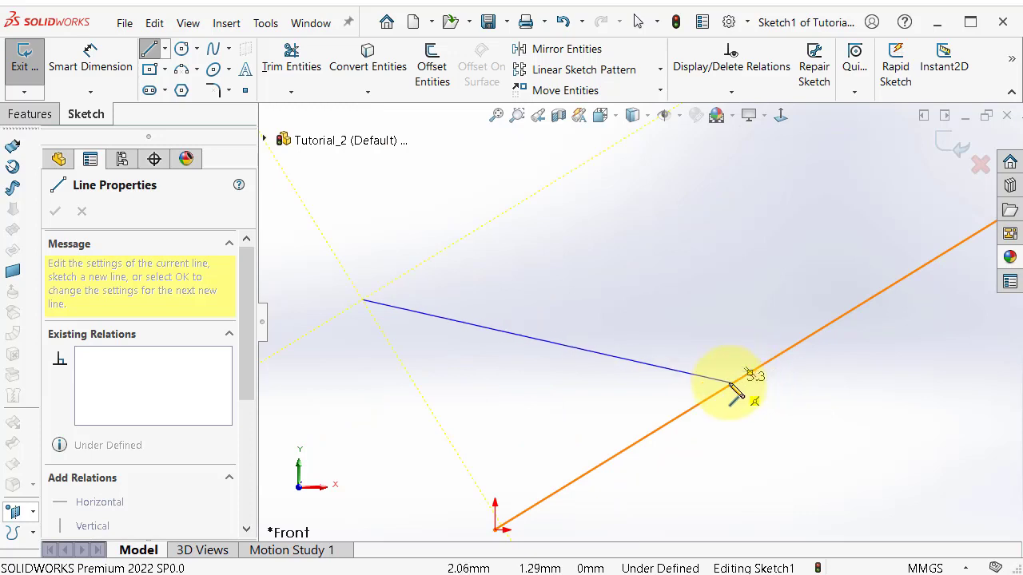
scroll(743, 371, "down", 2)
left_click(729, 373)
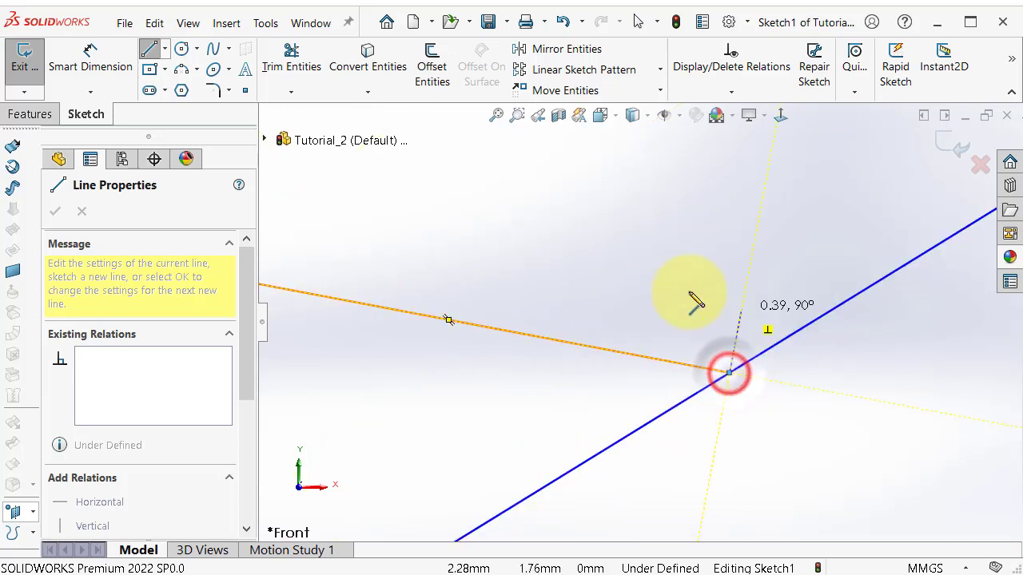
right_click(870, 452)
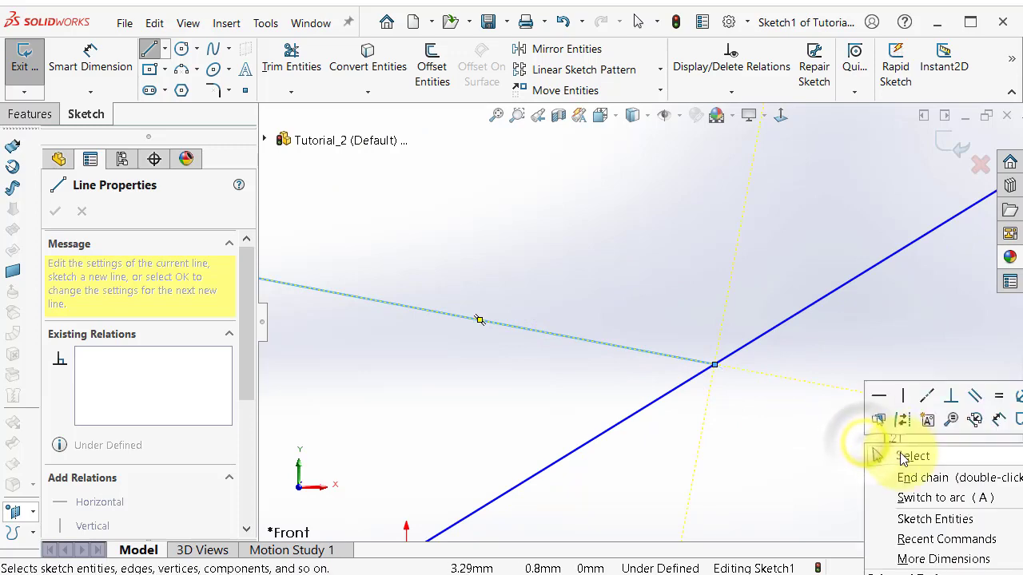
left_click(888, 454)
scroll(778, 304, "up", 2)
scroll(621, 351, "down", 3)
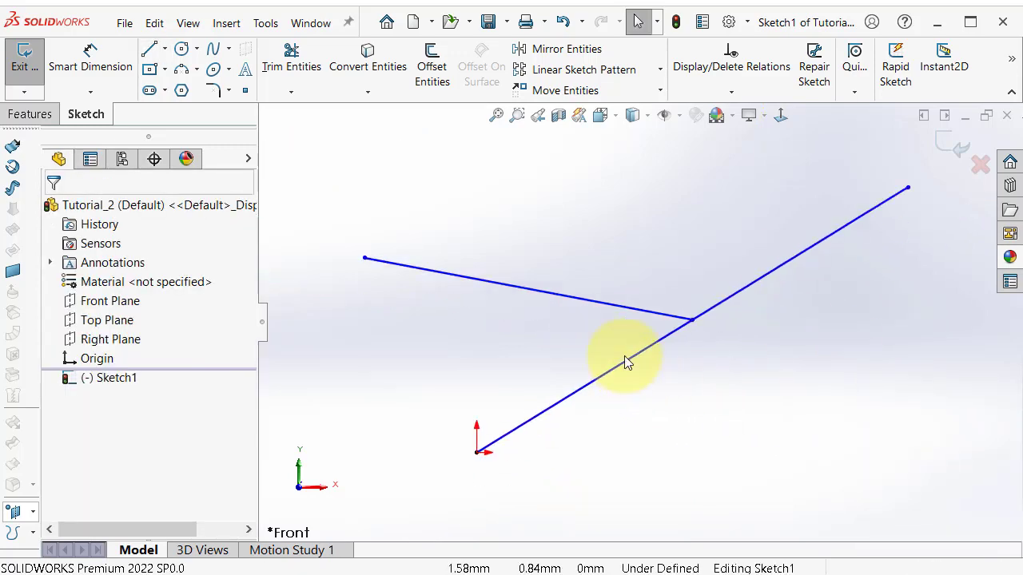
Drag the junction point down-left along the diagonal and confirm the point properties.
left_click(721, 294)
left_click_drag(726, 287, 681, 312)
left_click(681, 312)
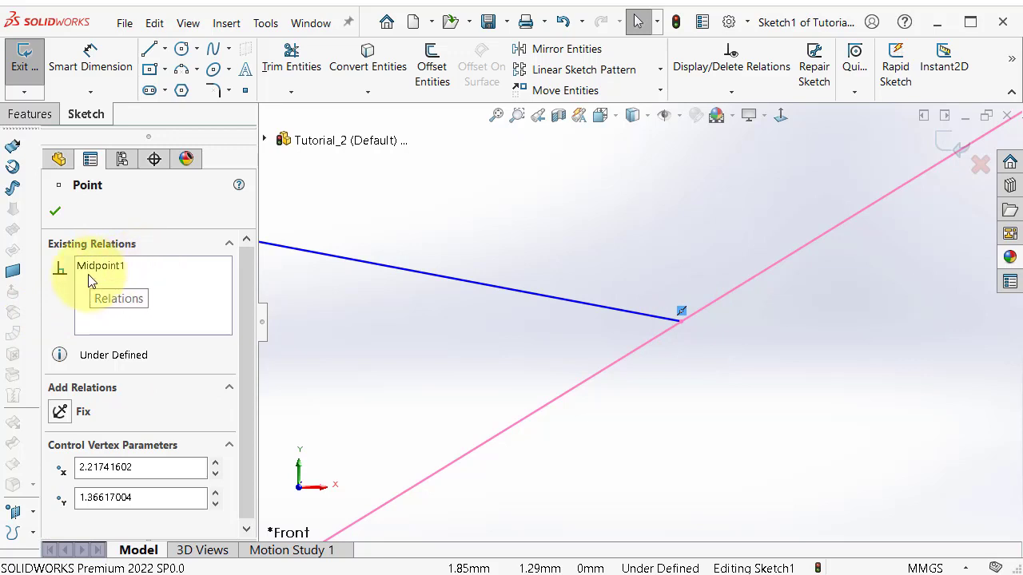
left_click(56, 212)
Drag the junction again and reselect it to check the Midpoint1 relation.
left_click(581, 301)
mouse_move(668, 320)
left_mouse_down()
mouse_move(721, 293)
mouse_move(596, 351)
mouse_move(717, 283)
mouse_move(632, 347)
mouse_move(664, 299)
mouse_move(649, 276)
mouse_move(682, 326)
mouse_move(679, 356)
mouse_move(677, 330)
left_mouse_up()
scroll(672, 326, "up", 3)
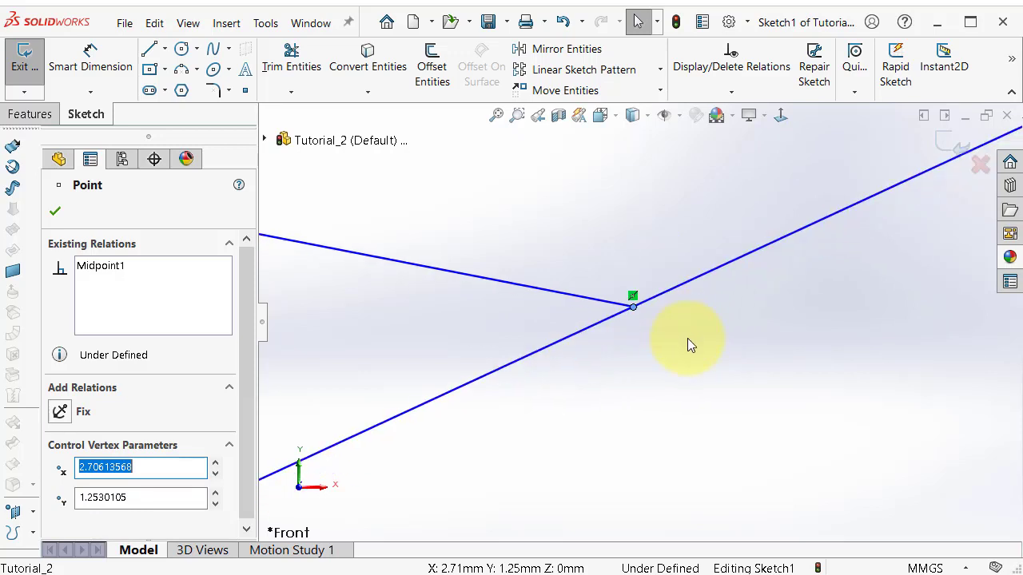
left_click(637, 299)
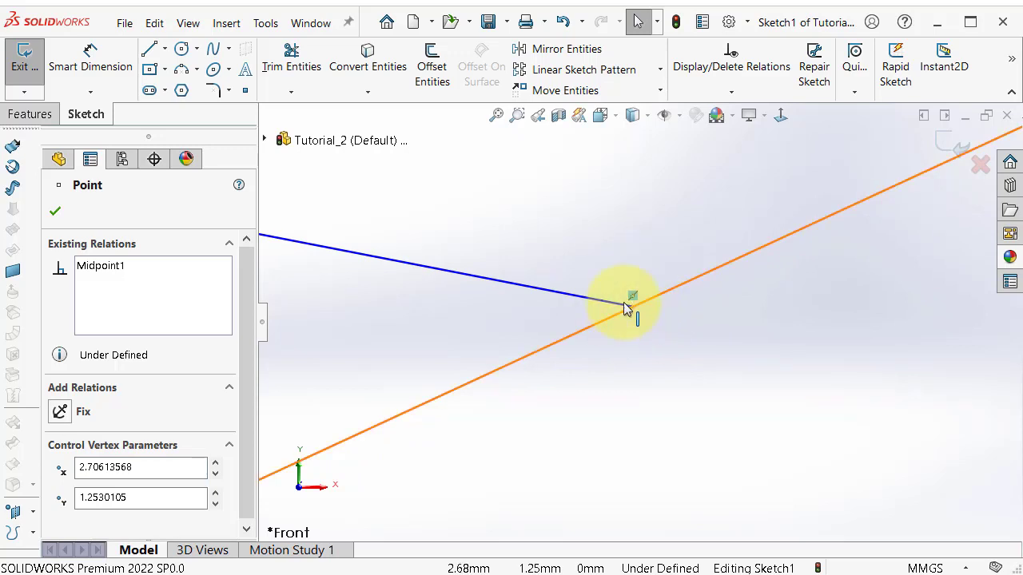
Delete the Midpoint1 relation and drag the freed junction point up and right.
right_click(631, 309)
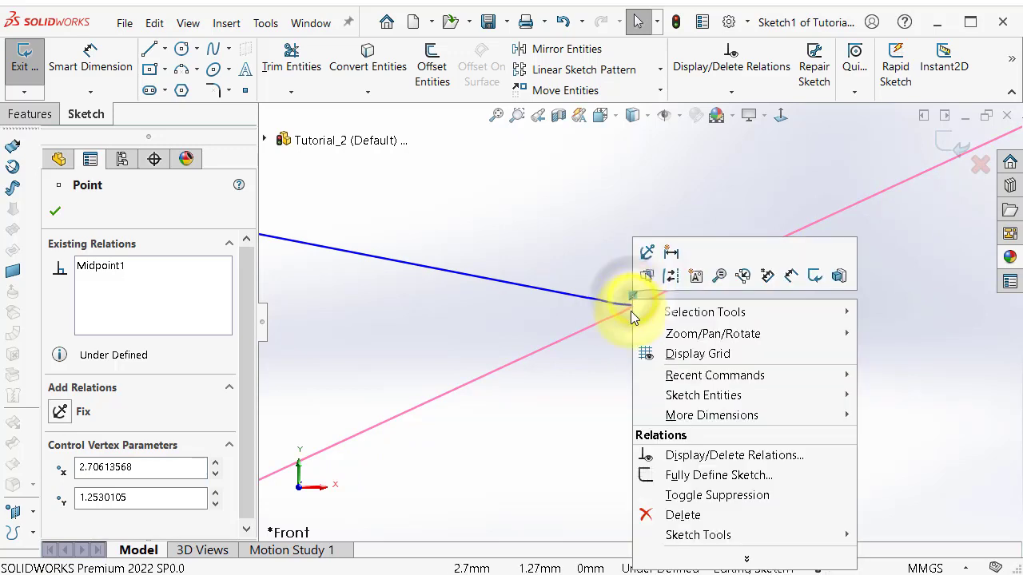
left_click(668, 515)
scroll(639, 324, "up", 3)
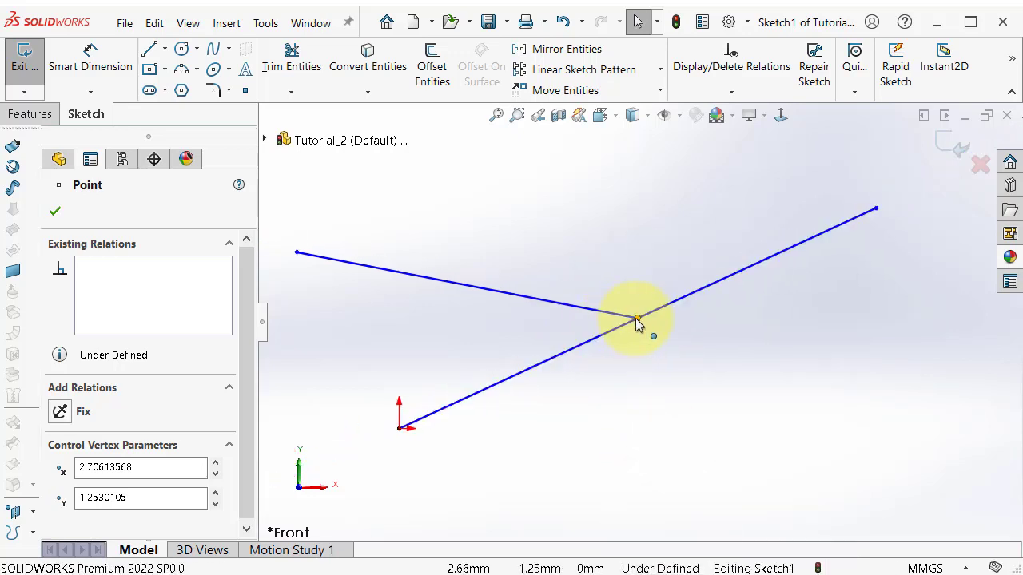
left_click_drag(638, 318, 747, 269)
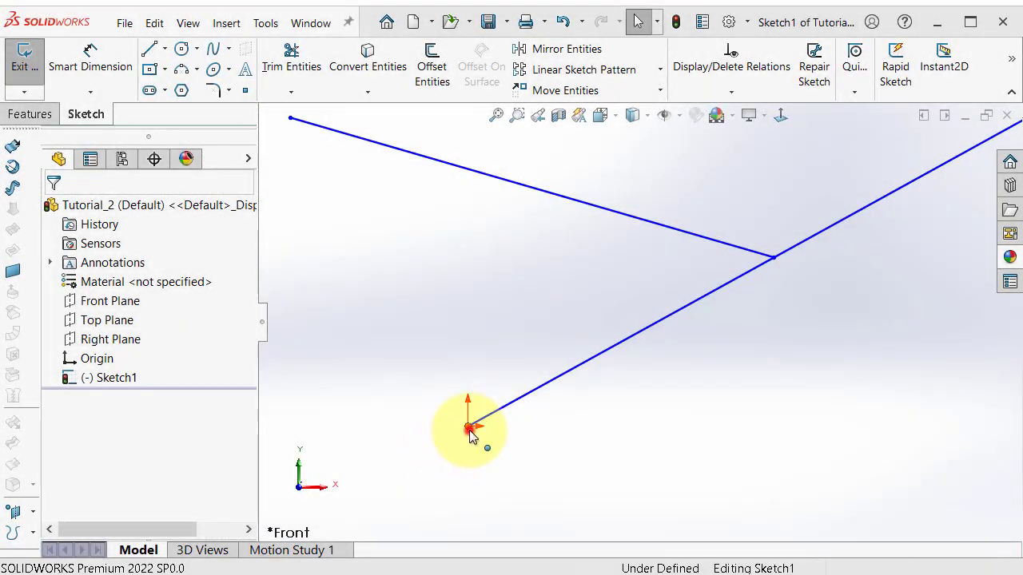
Select the origin point to review its Coincident0 relation.
left_click(470, 429)
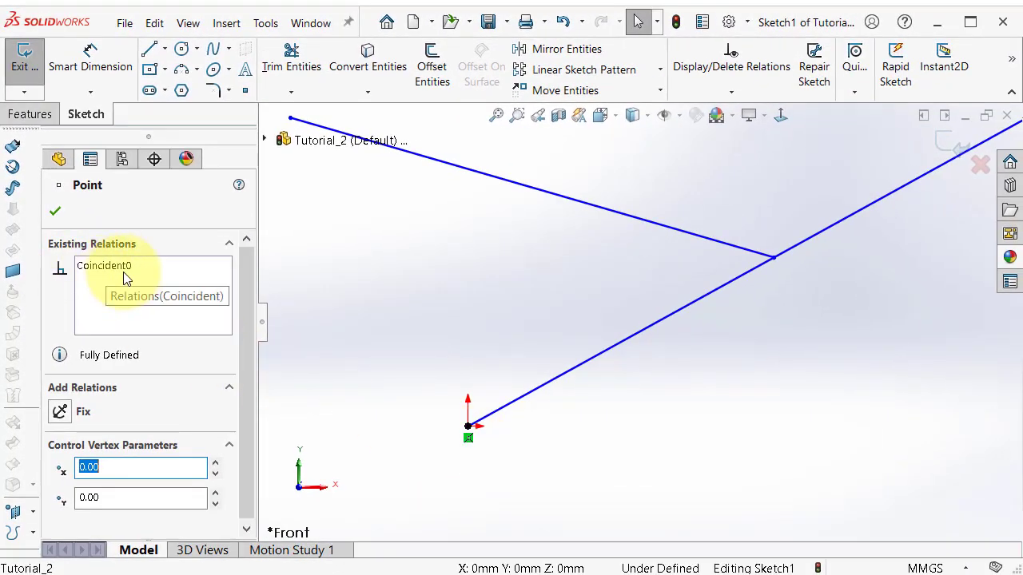
scroll(741, 326, "up", 5)
scroll(697, 334, "up", 1)
scroll(503, 217, "down", 6)
Select the short top line to review its Horizontal0 relation.
left_click(504, 218)
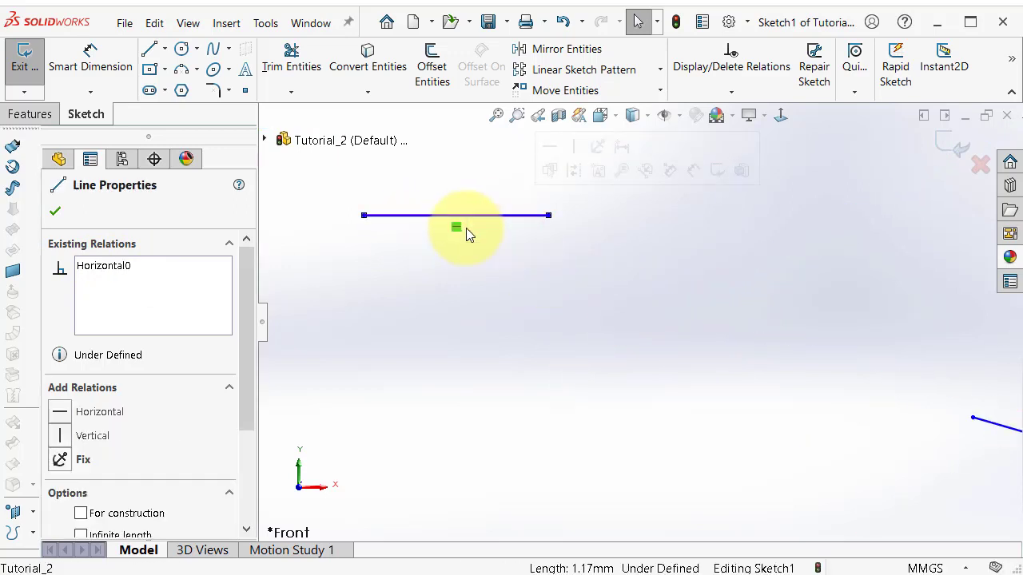
scroll(631, 325, "up", 3)
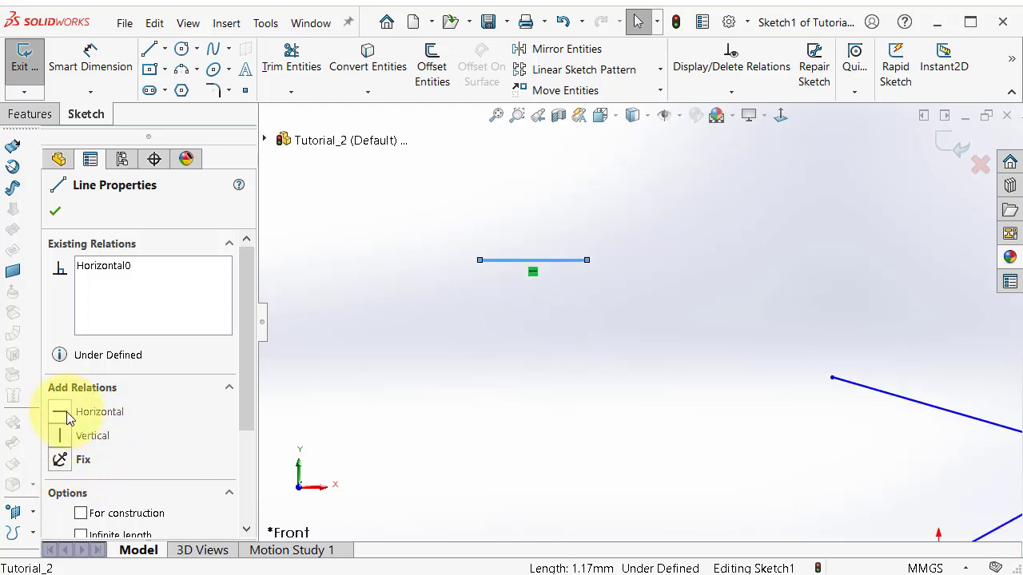
scroll(654, 353, "down", 3)
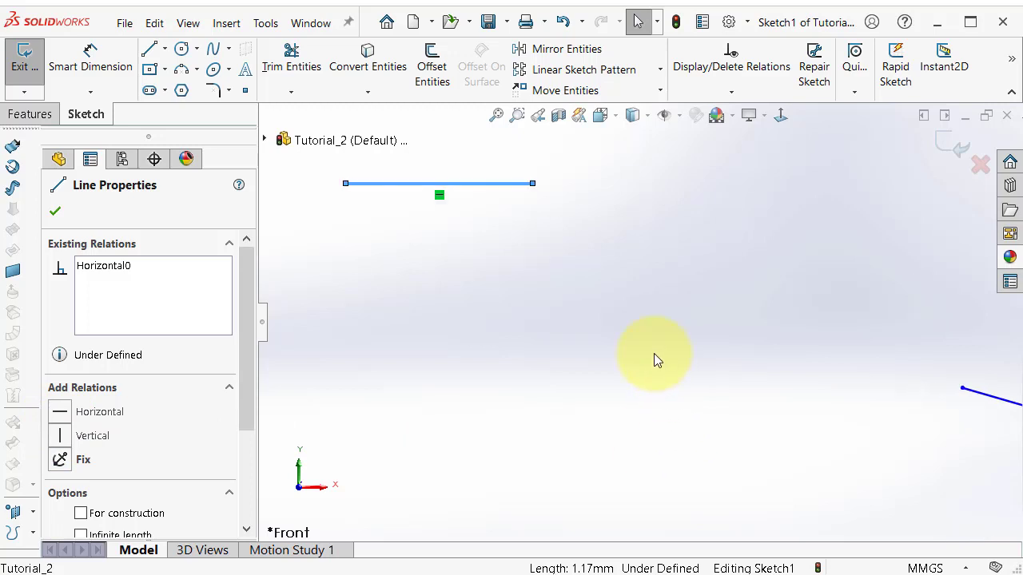
left_click(148, 50)
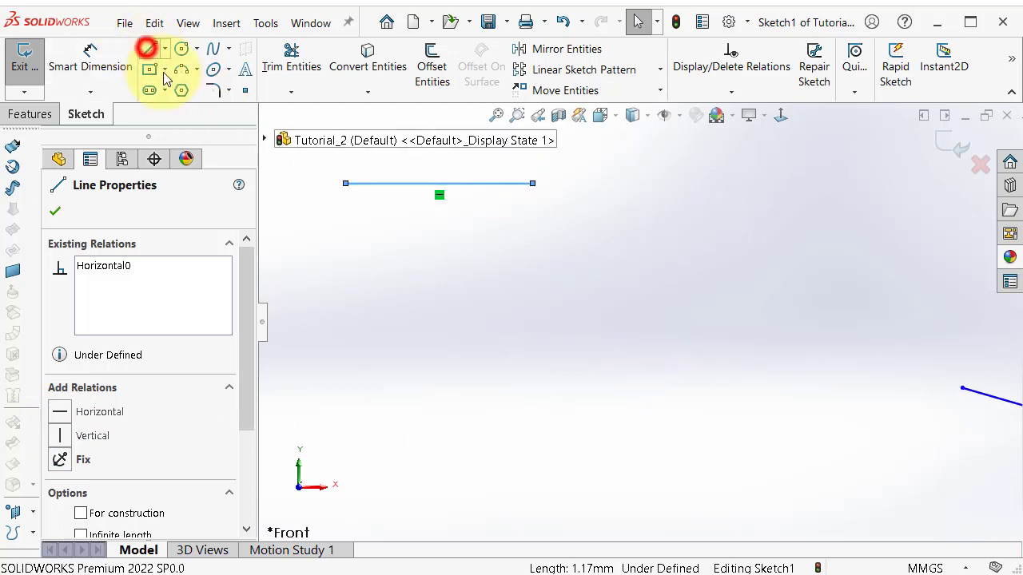
Draw a new line running up and to the right, then stop drawing.
left_click(490, 339)
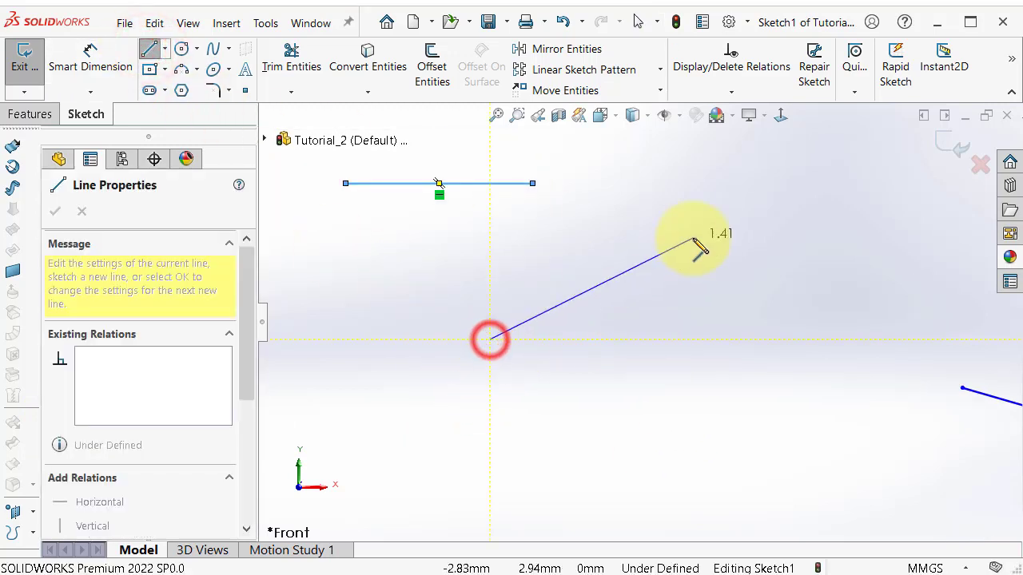
left_click(693, 237)
right_click(745, 239)
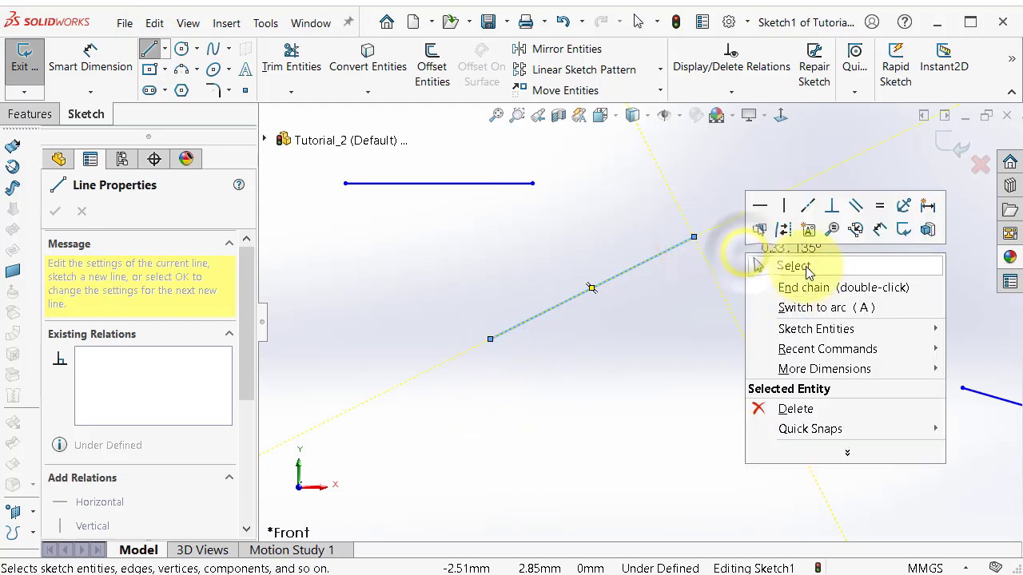
left_click(803, 267)
Give the new line a Vertical relation, then a conflicting Horizontal relation.
left_click(621, 273)
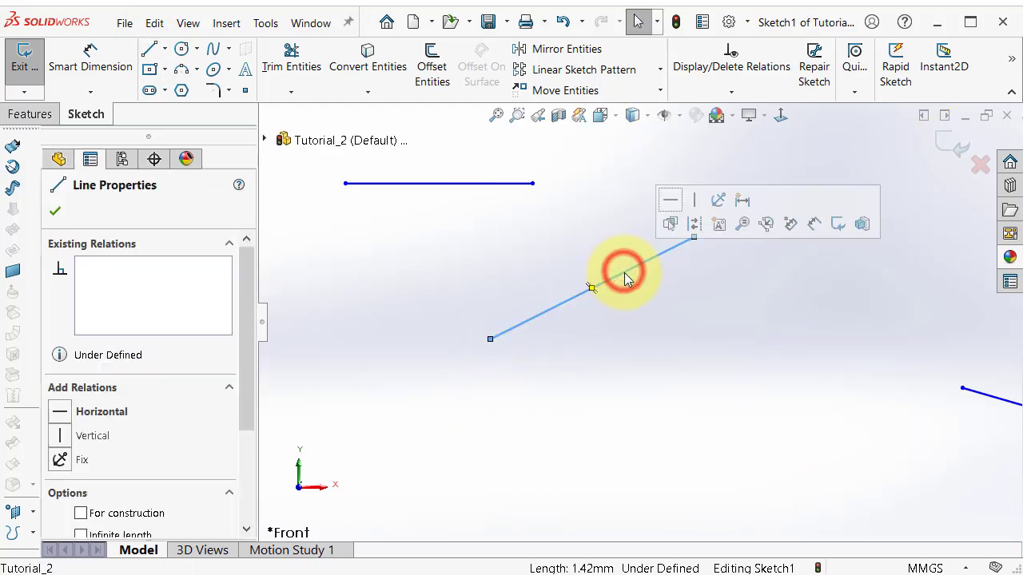
left_click(67, 438)
key("z")
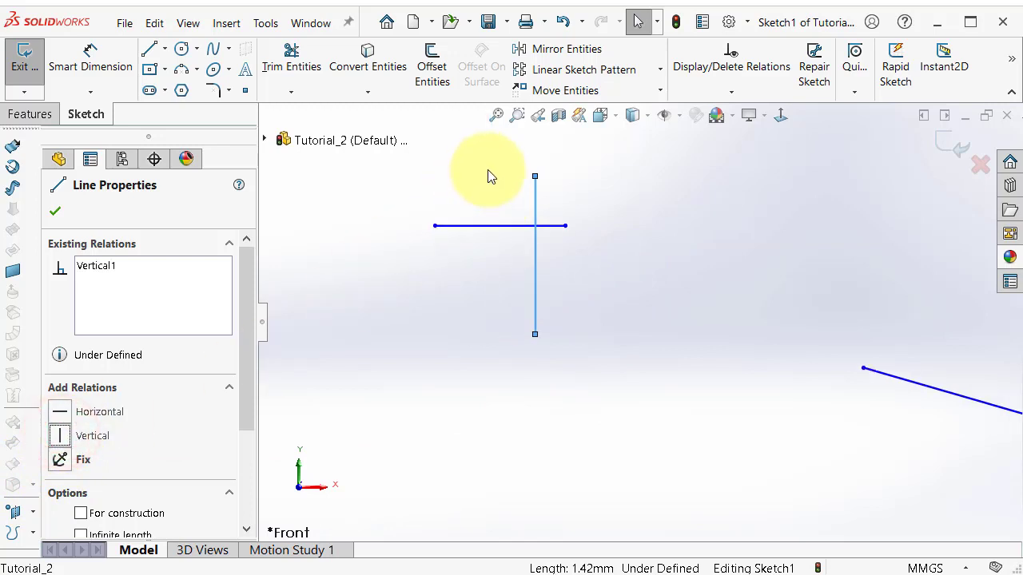
left_click(57, 413)
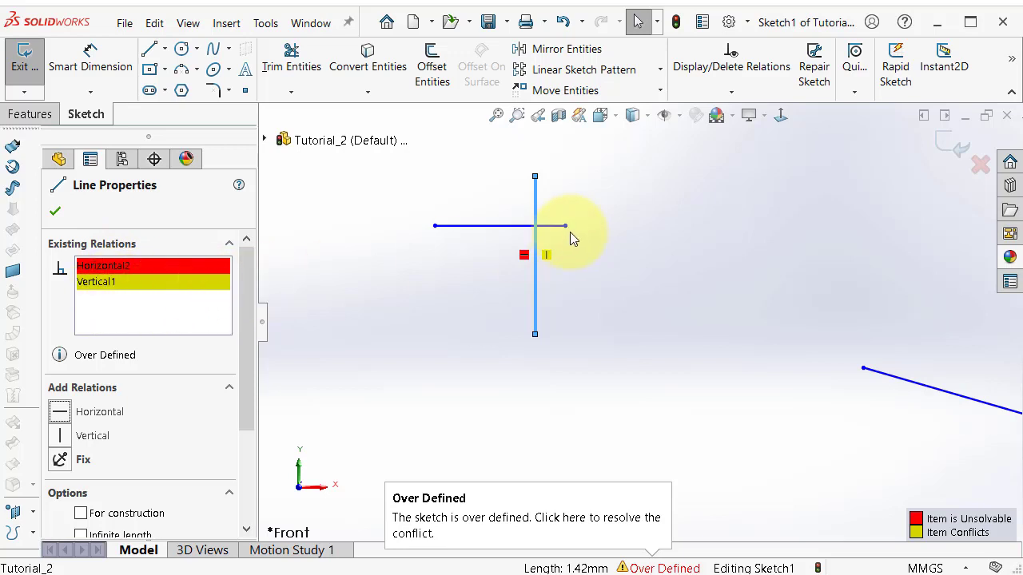
Delete the Vertical1 relation so the line keeps only Horizontal2, then close Line Properties.
left_click(154, 285)
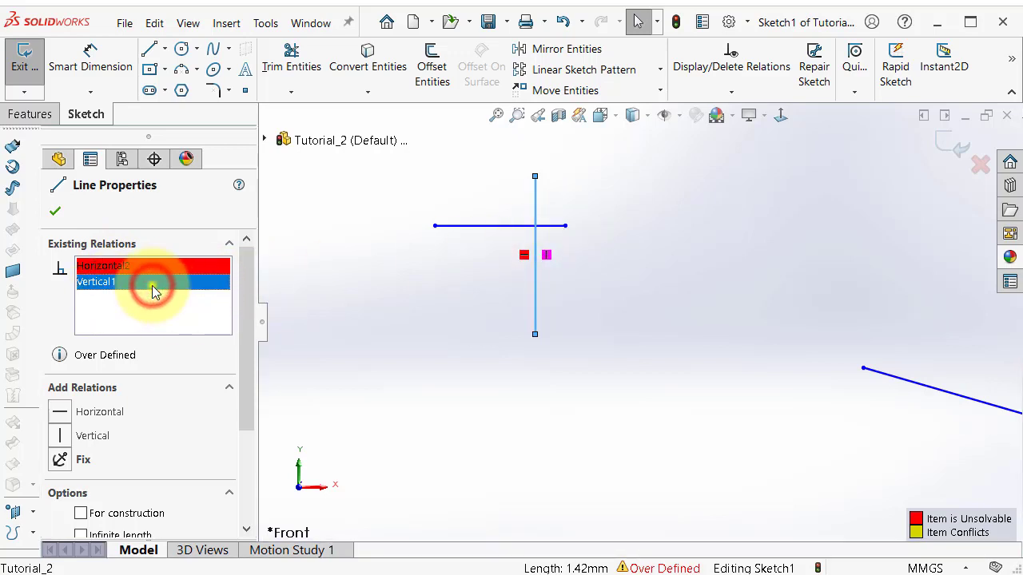
right_click(153, 285)
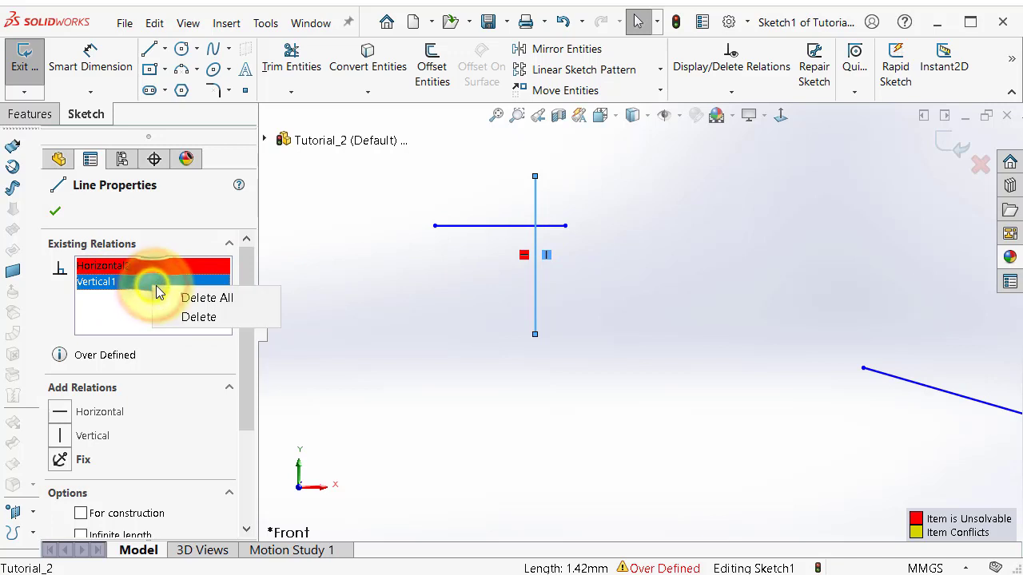
left_click(185, 319)
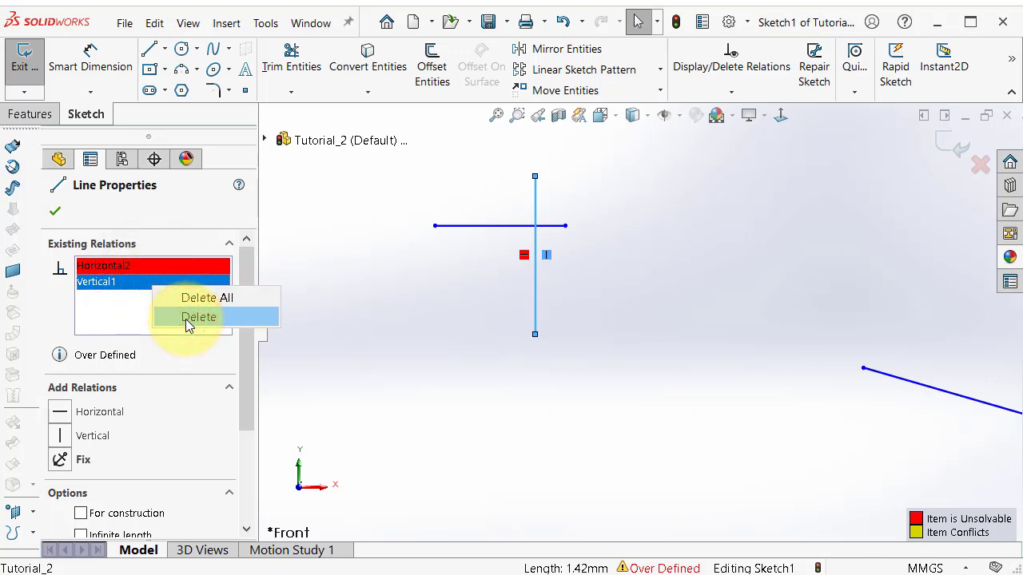
left_click(186, 319)
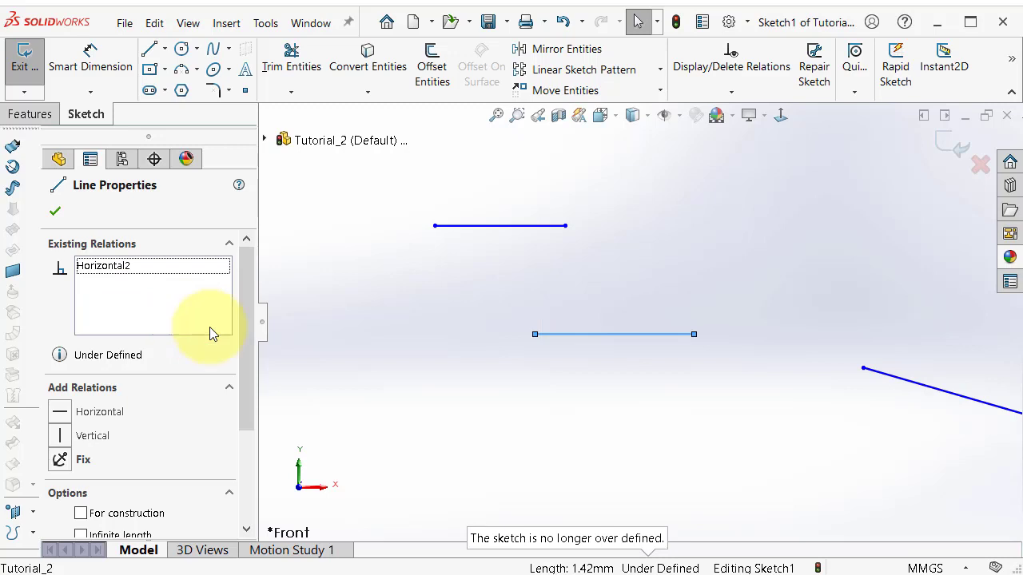
scroll(612, 326, "down", 1)
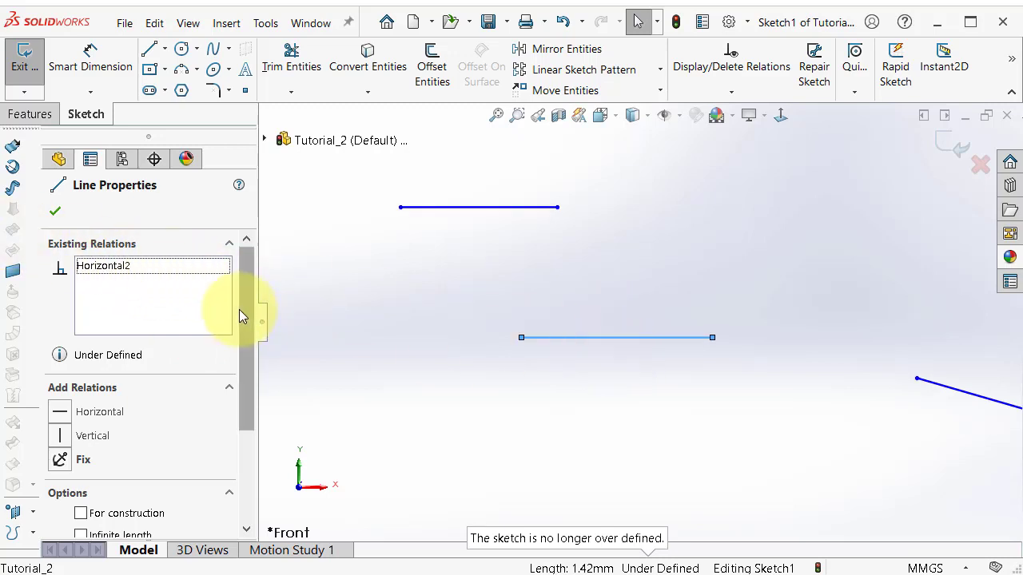
left_click_drag(244, 311, 245, 334)
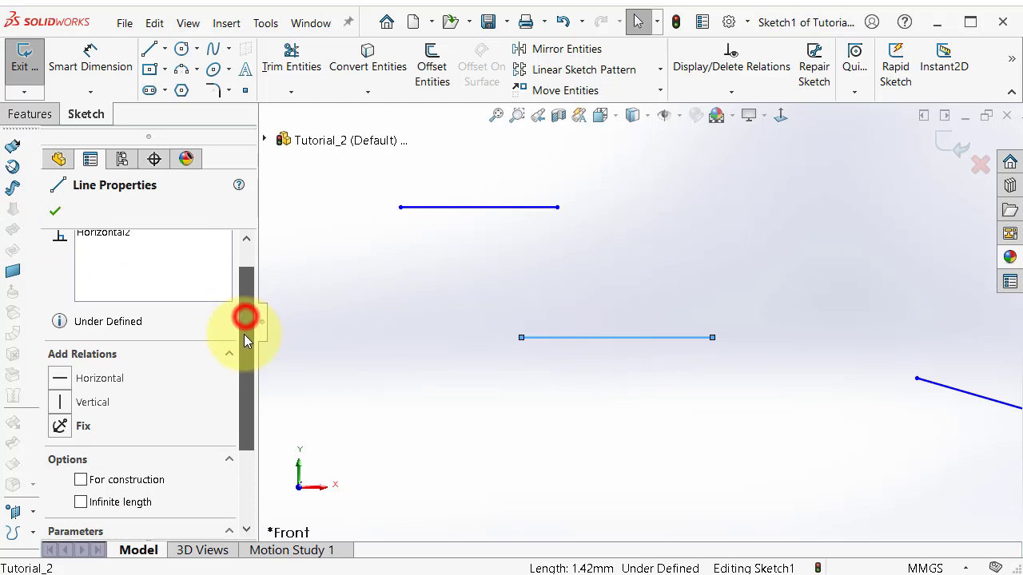
left_click(54, 210)
scroll(641, 323, "up", 2)
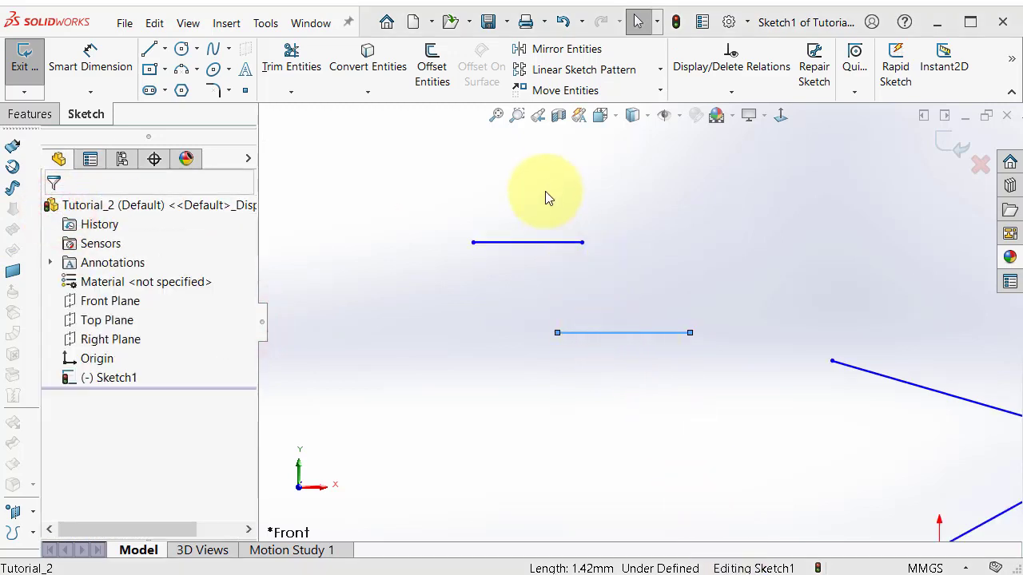
Sketch a short slanted line below the horizontal line.
left_click(148, 50)
scroll(569, 424, "down", 3)
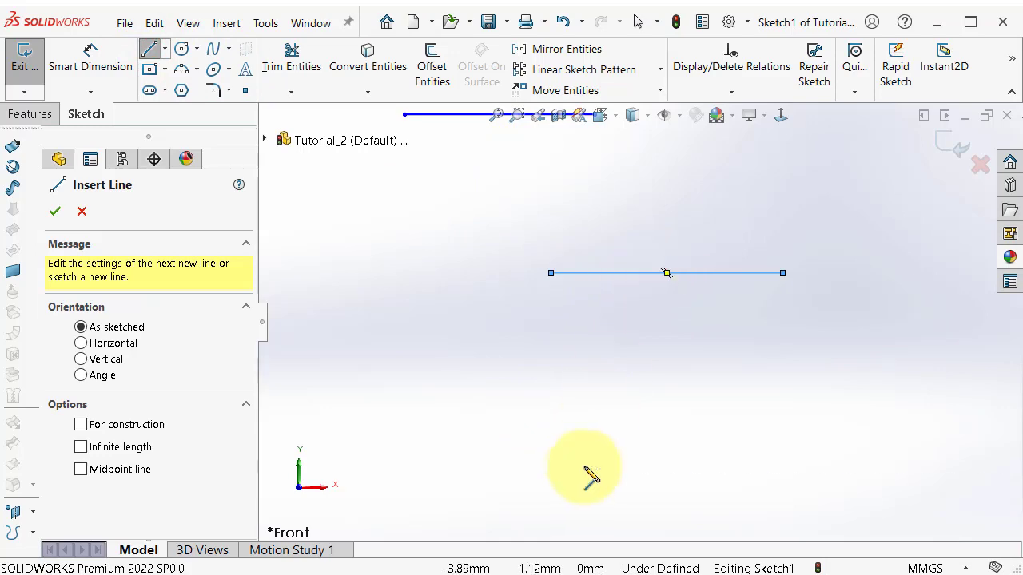
left_click(564, 393)
left_click(755, 330)
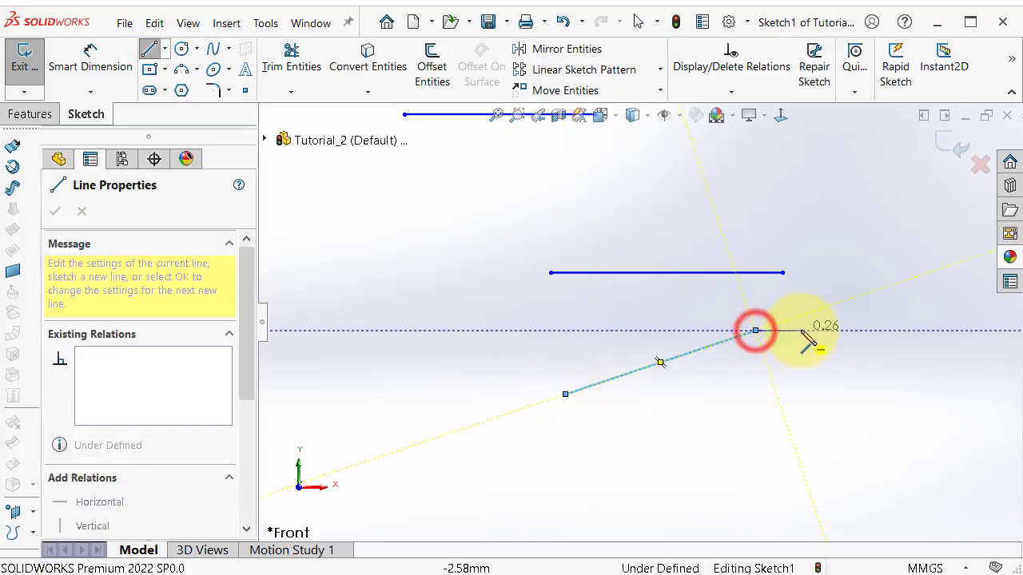
right_click(831, 351)
left_click(833, 345)
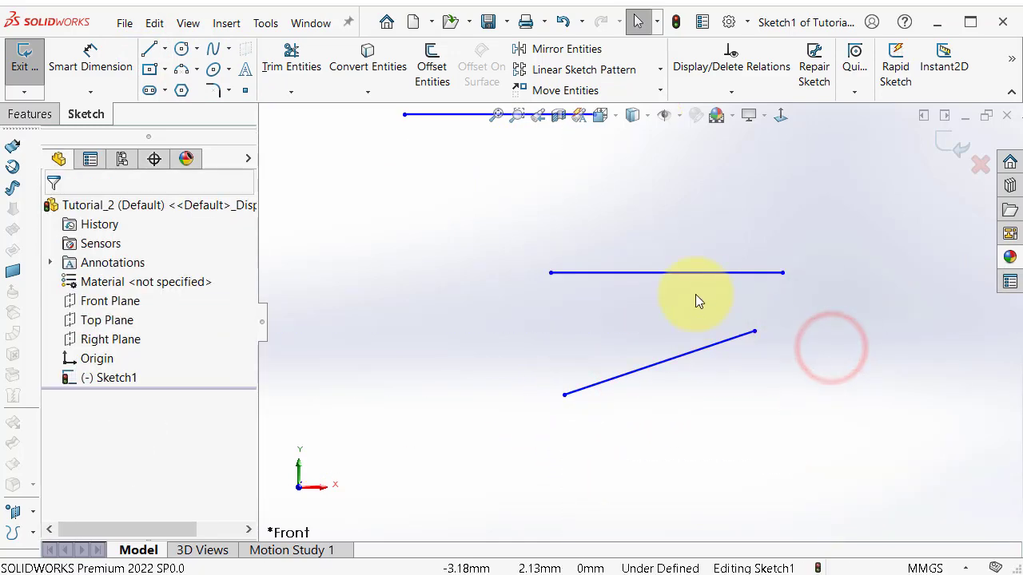
Add a Parallel relation between the slanted line and the upper horizontal line.
left_click(693, 273)
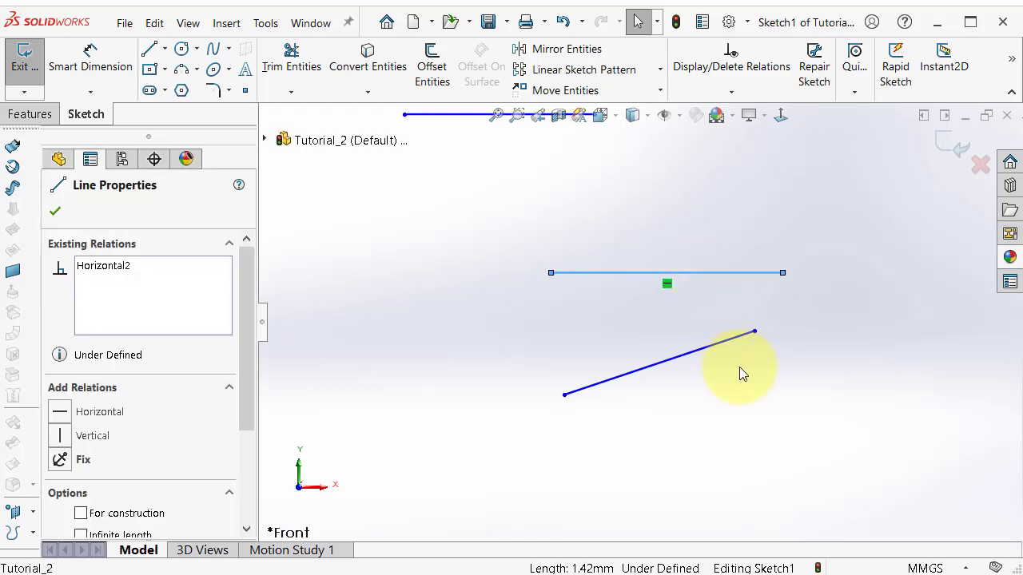
left_click(733, 342, "ctrl")
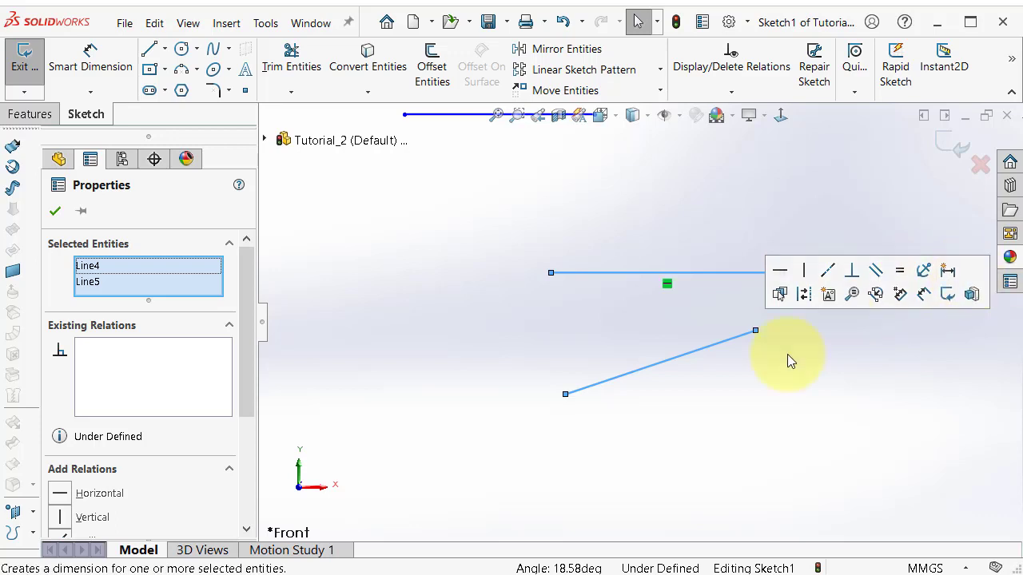
left_click_drag(252, 376, 253, 460)
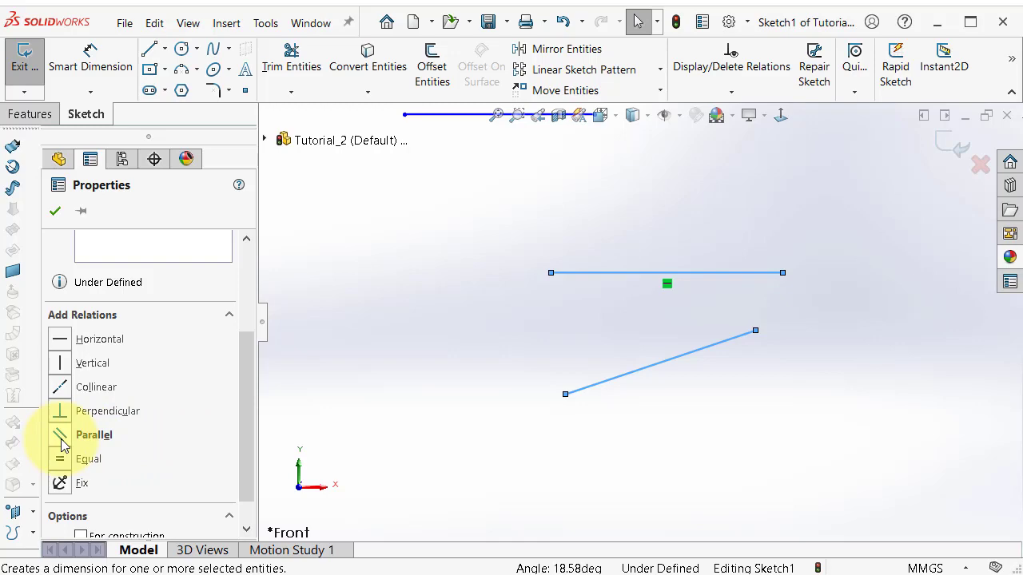
left_click(61, 436)
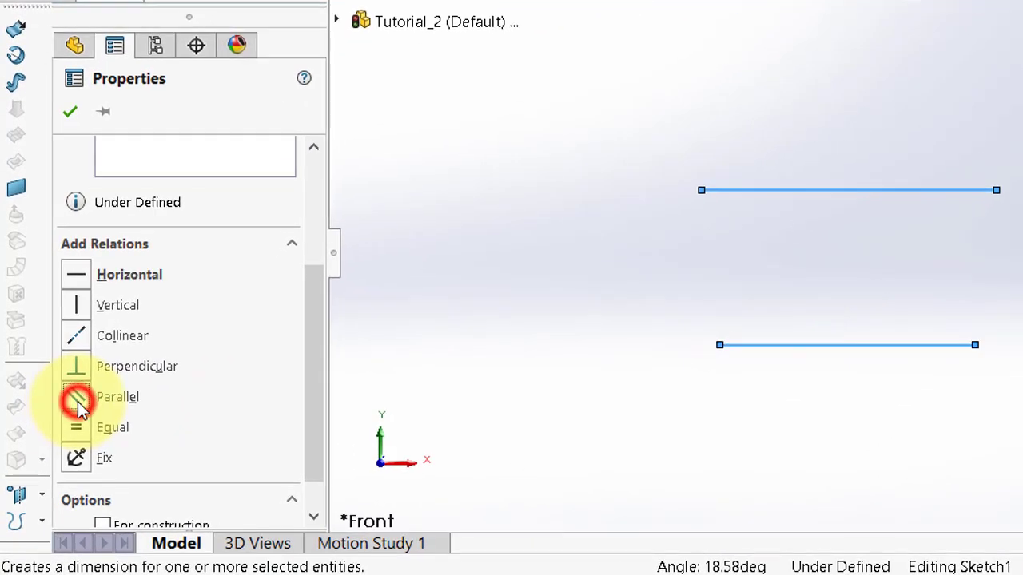
left_click(629, 330)
left_click(907, 347)
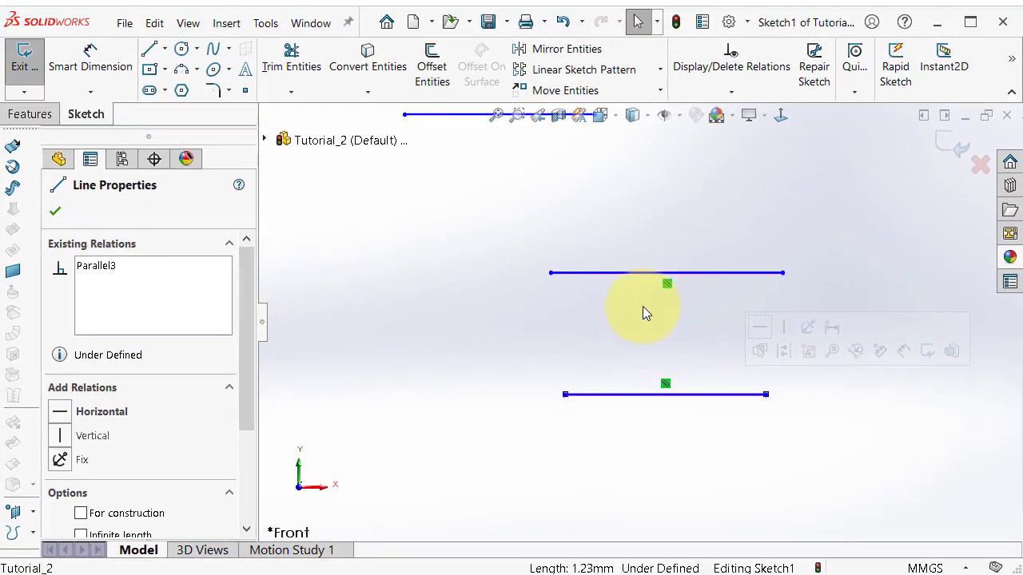
left_click(733, 344)
scroll(767, 291, "up", 4)
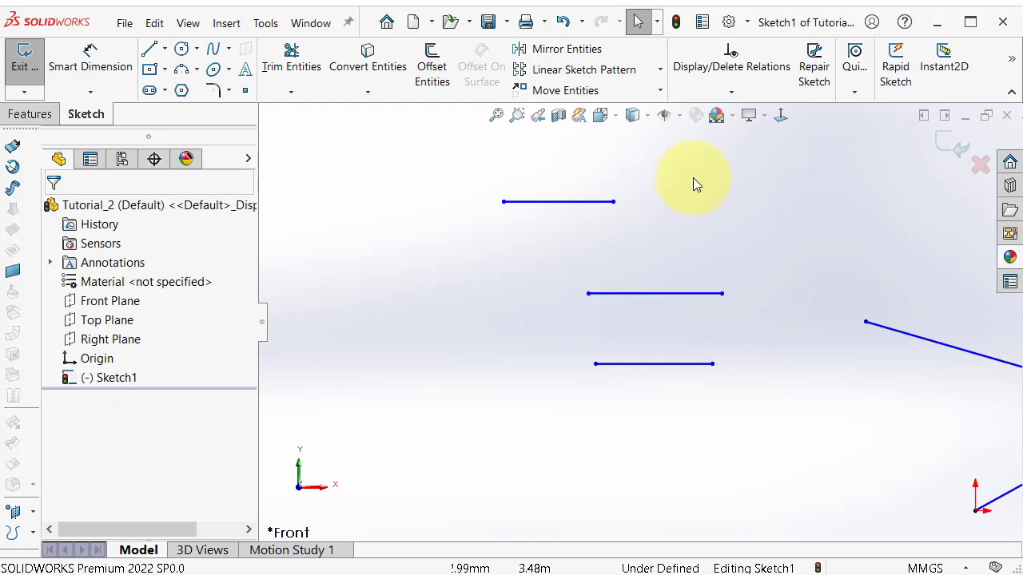
Turn on View Sketch Relations and zoom to fit the whole Sketch1.
left_click(680, 122)
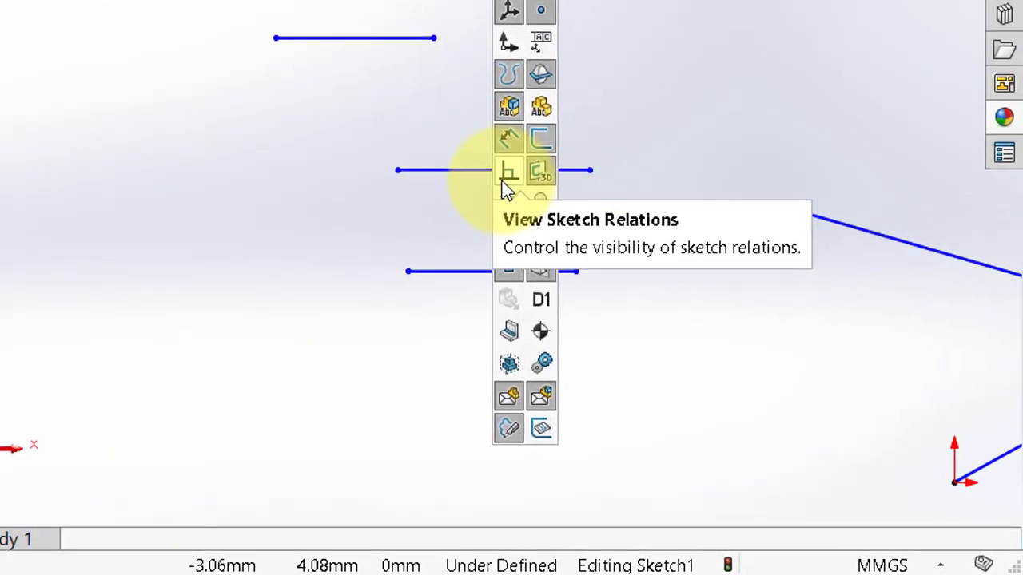
left_click(506, 178)
left_click(375, 199)
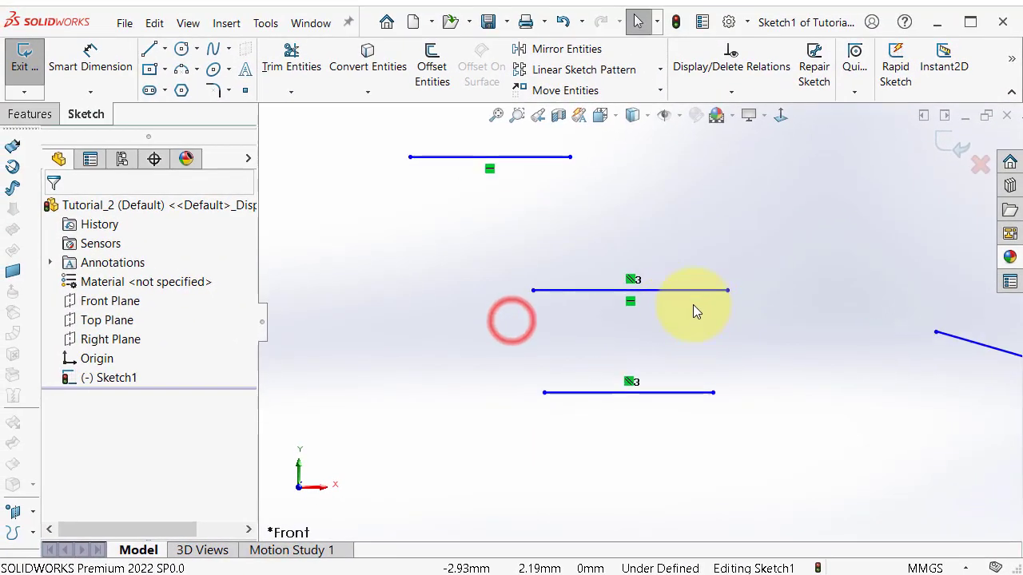
scroll(644, 304, "down", 4)
scroll(764, 426, "up", 6)
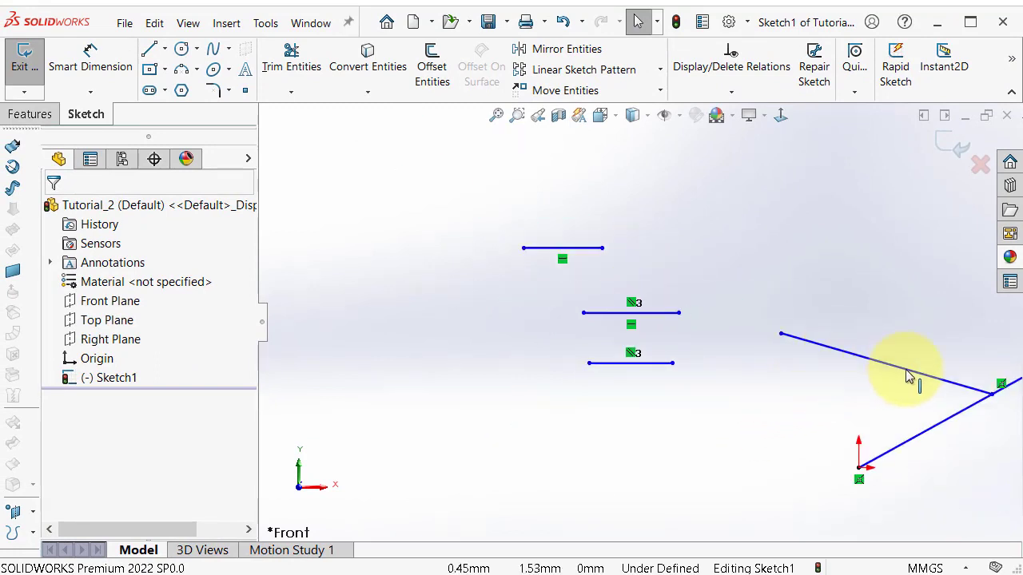
scroll(904, 370, "down", 5)
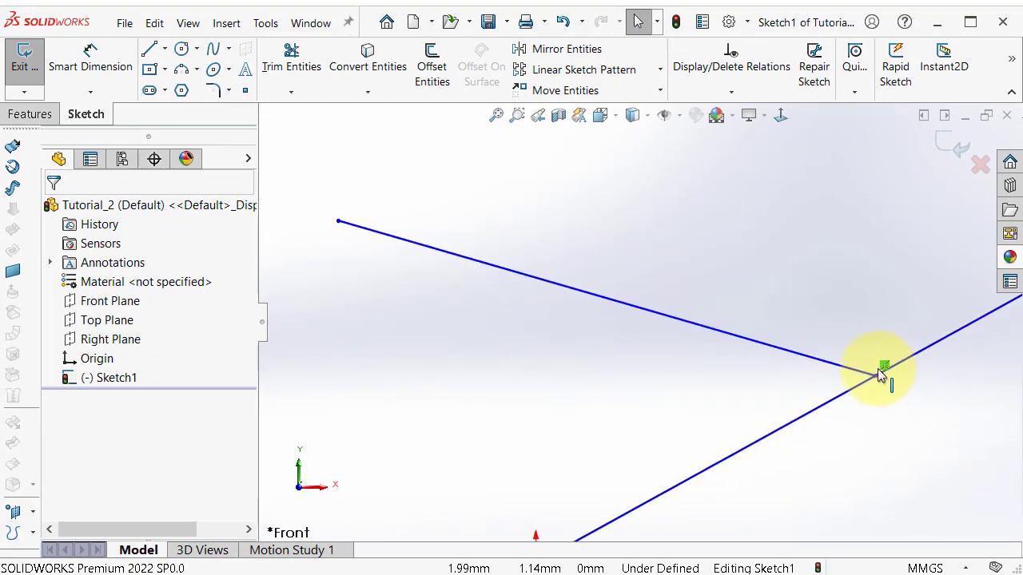
key("f")
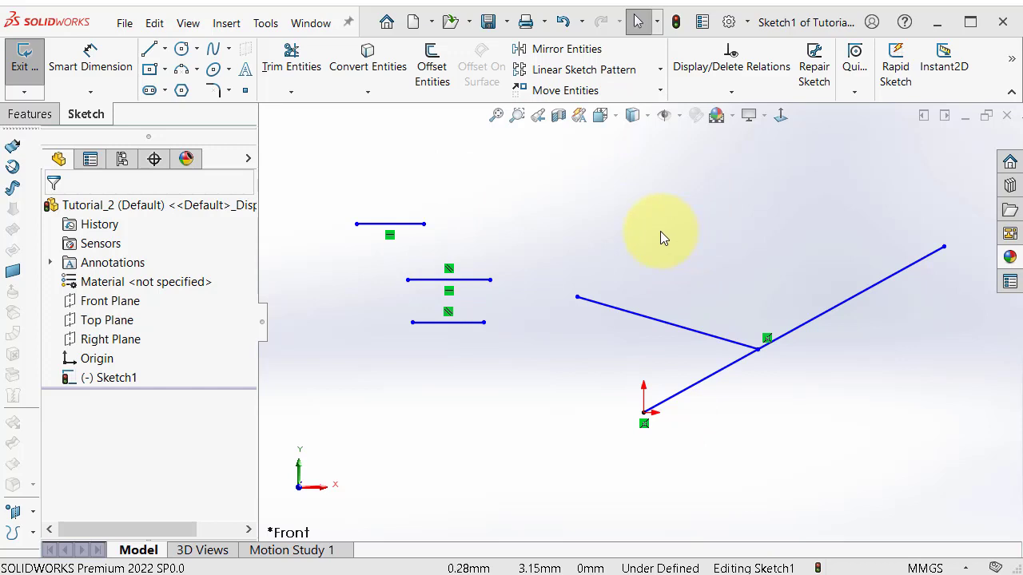
Sketch a new line running down-right from the junction of the slanted lines.
left_click(151, 51)
scroll(723, 400, "down", 4)
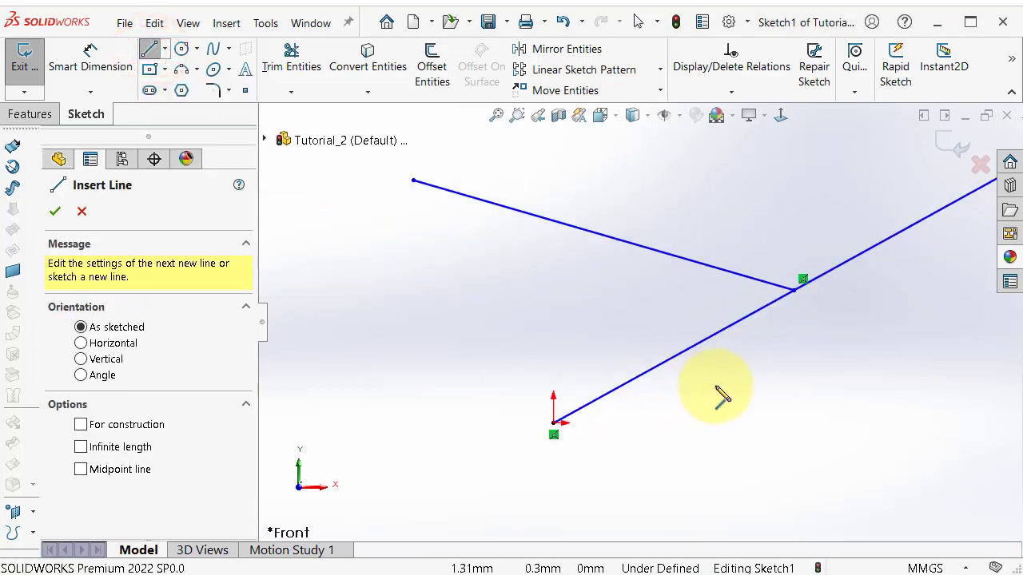
left_click(793, 290)
left_click(856, 471)
right_click(902, 482)
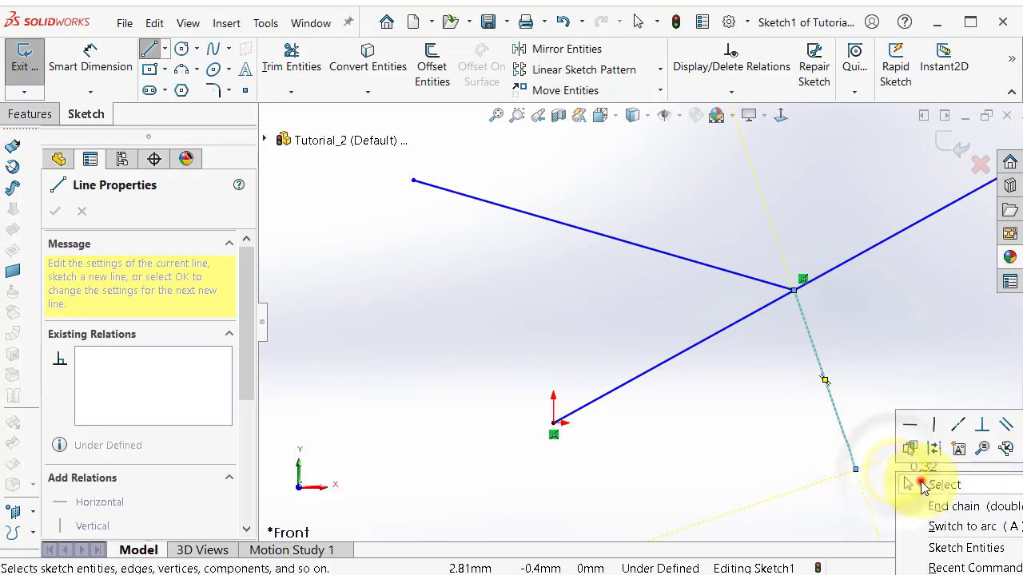
left_click(920, 483)
Make the new line perpendicular to the inclined line from the origin (Perpendicular4).
left_click(823, 371)
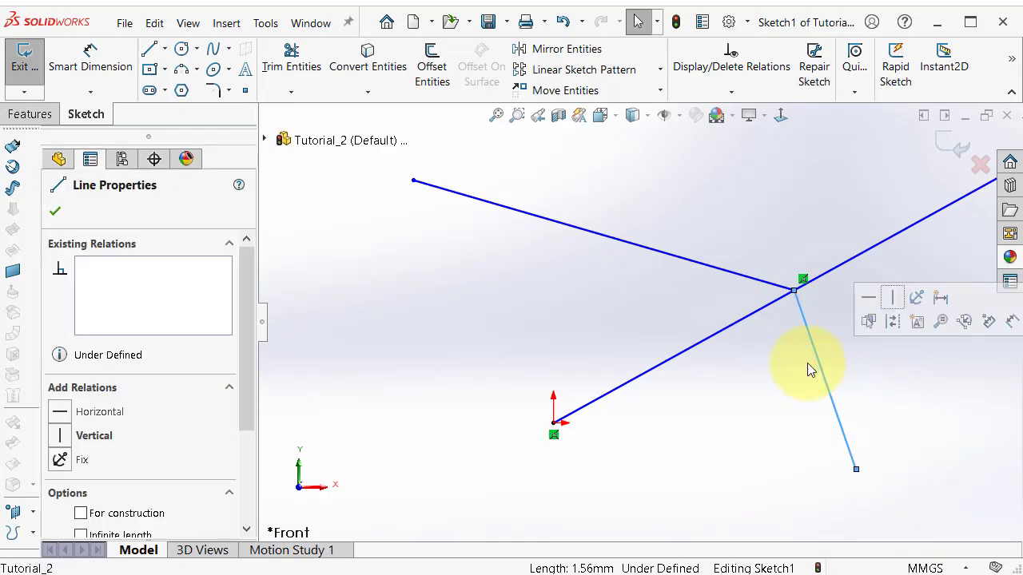
scroll(747, 331, "up", 4)
scroll(728, 327, "up", 4)
scroll(578, 274, "down", 6)
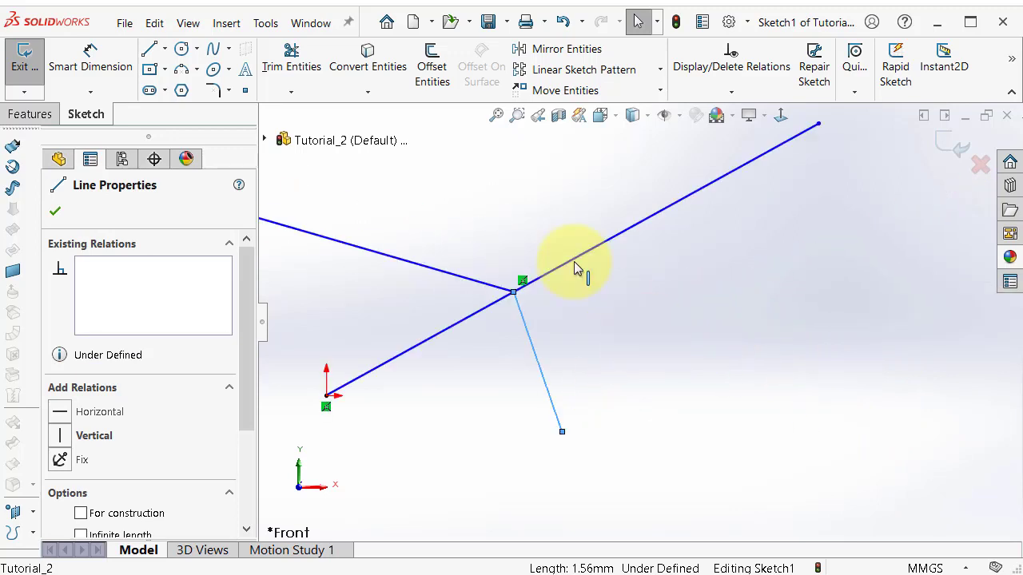
left_click(577, 258, "ctrl")
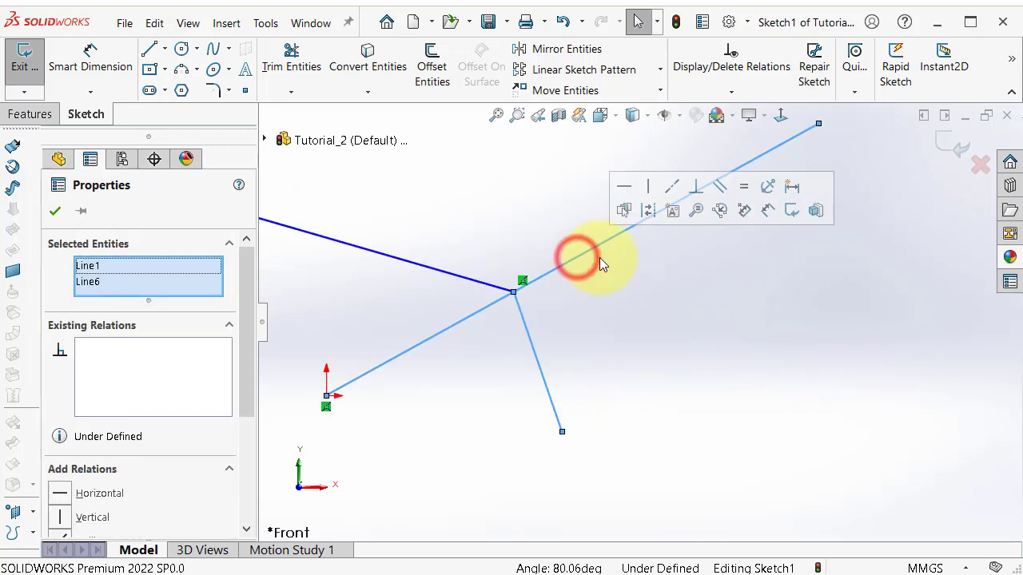
left_click(696, 196)
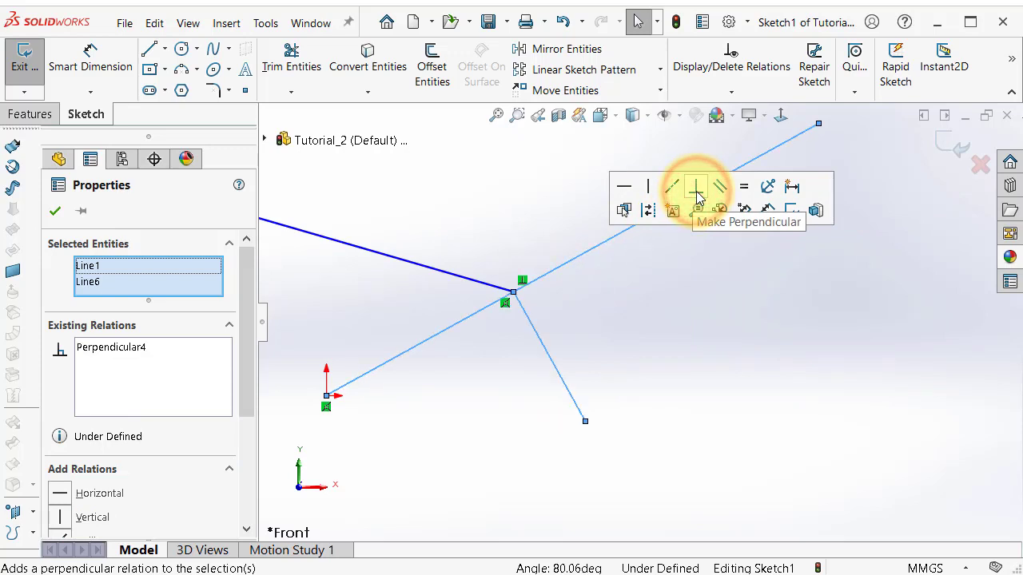
left_click(685, 337)
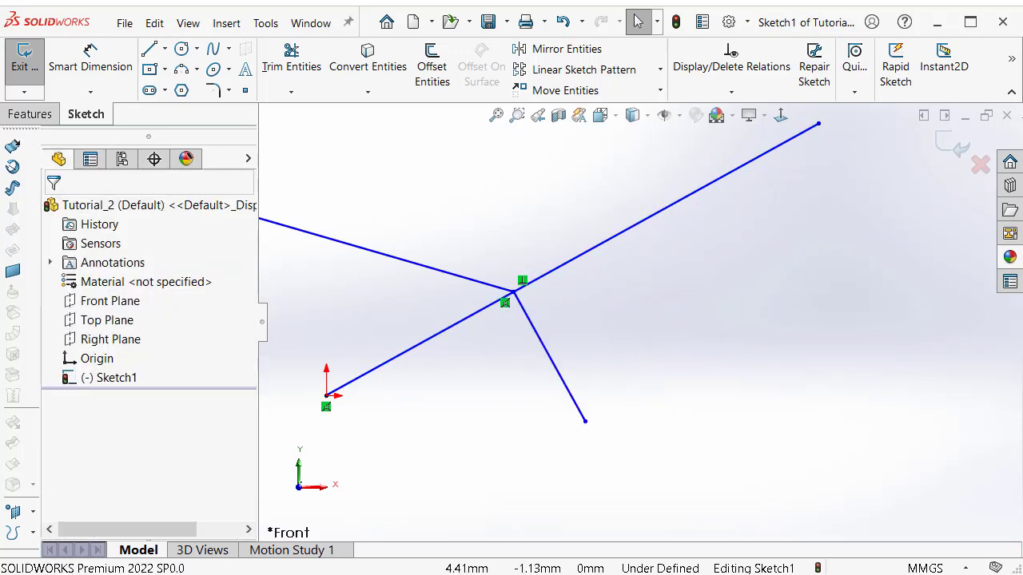
scroll(791, 376, "up", 2)
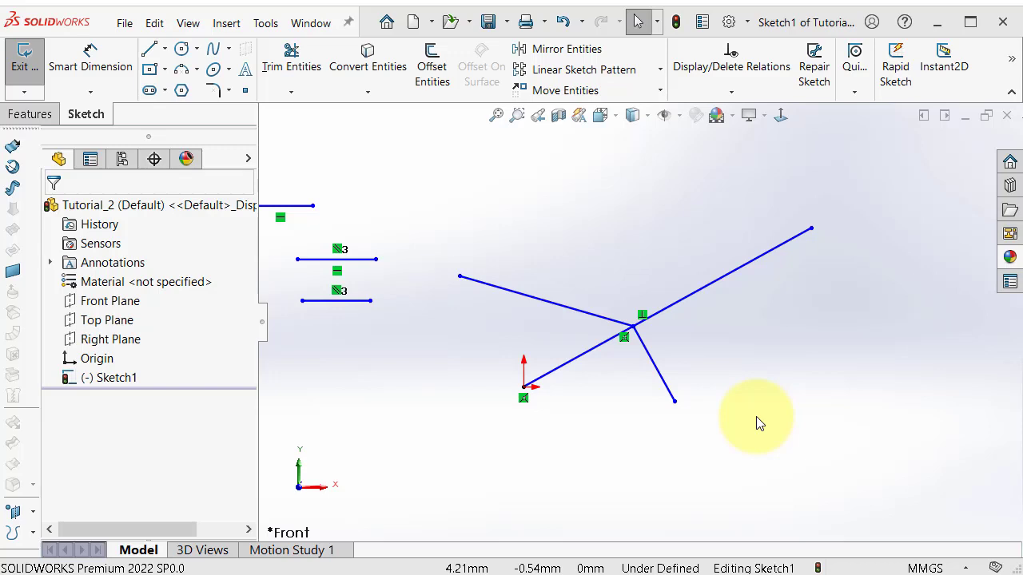